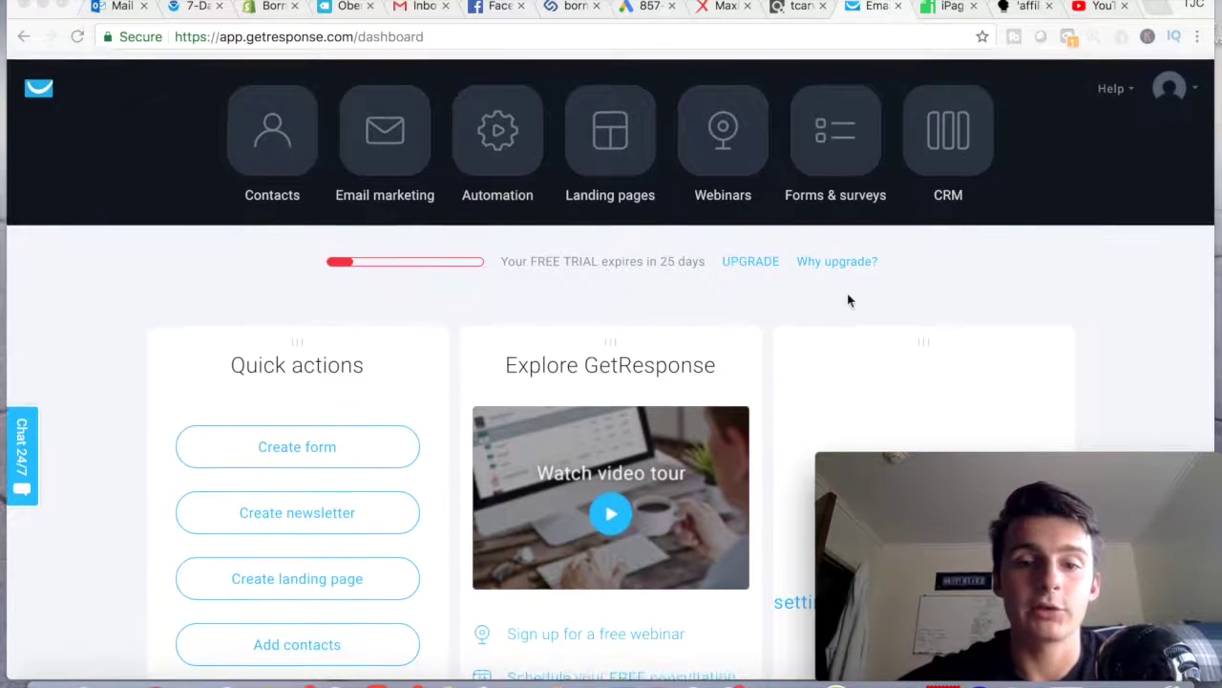
{"action": "left_click_drag", "start_coordinate": [604, 254], "coordinate": [699, 258]}
{"action": "left_click", "coordinate": [498, 251]}
{"action": "left_click", "coordinate": [692, 260]}
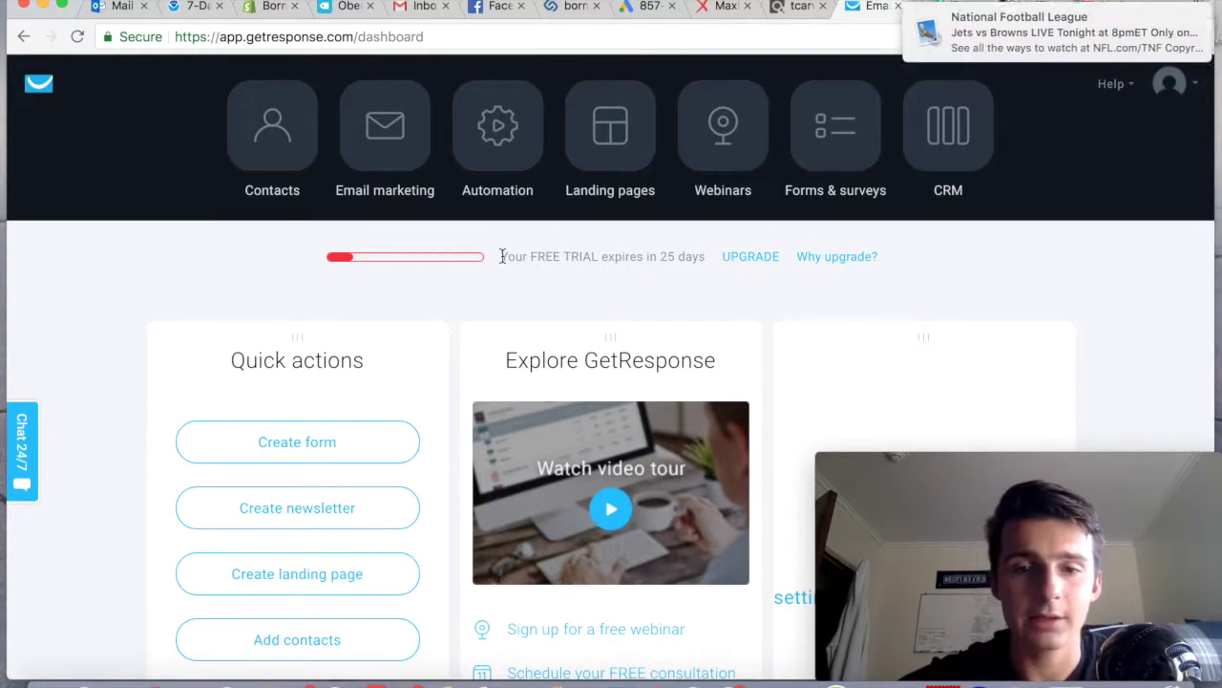
{"action": "left_click_drag", "start_coordinate": [503, 253], "coordinate": [709, 255]}
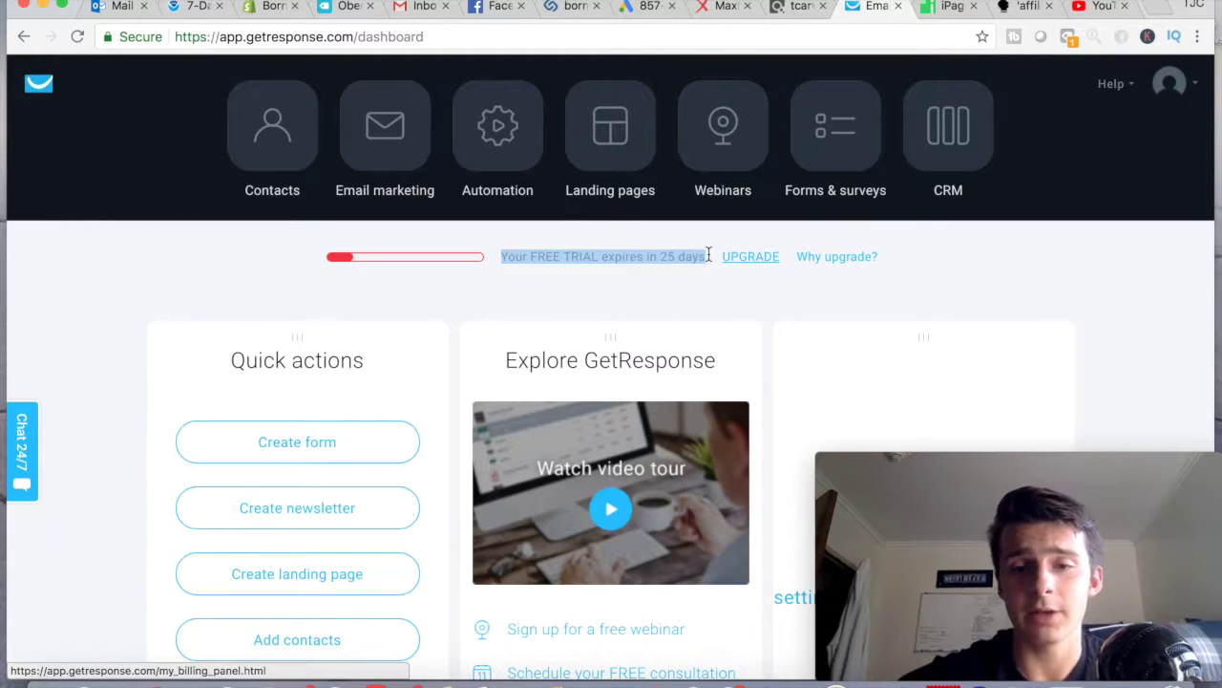
{"action": "left_click", "coordinate": [647, 257]}
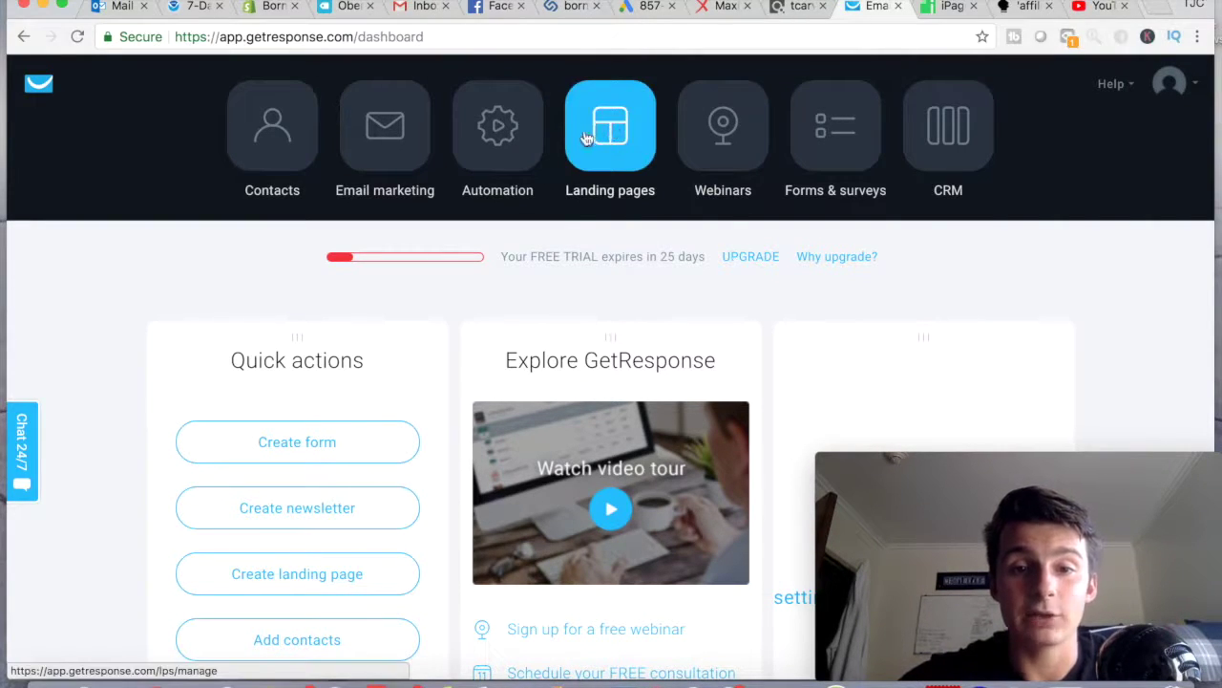
Step: Go to the landing pages area and start creating a new landing page
{"action": "left_click", "coordinate": [618, 125]}
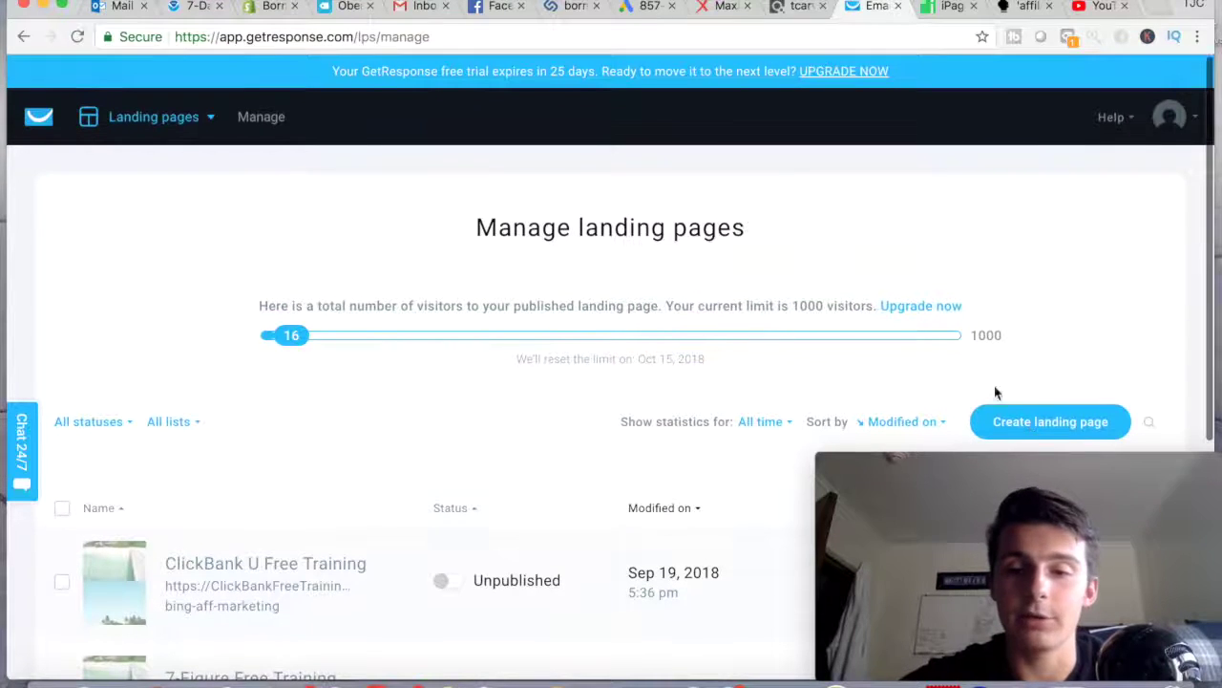
{"action": "left_click", "coordinate": [1048, 423]}
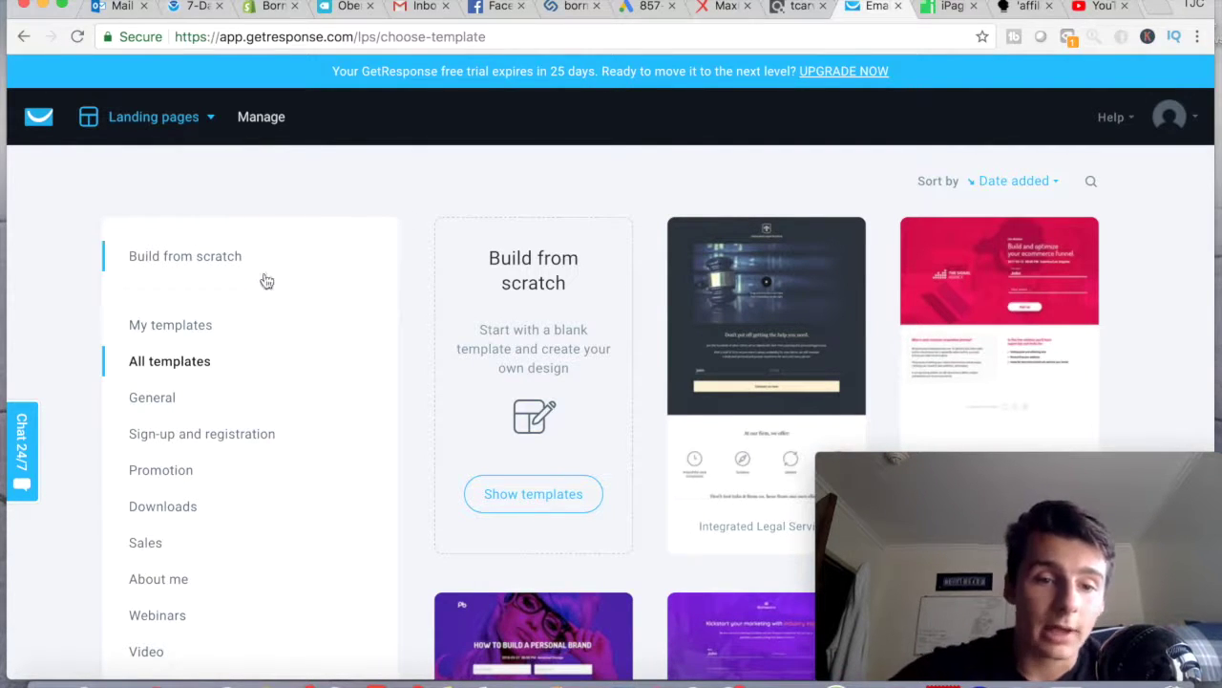
Step: Look through the full landing page template gallery and its list of template categories
{"action": "scroll", "coordinate": [456, 319], "scroll_direction": "down", "scroll_amount": 5}
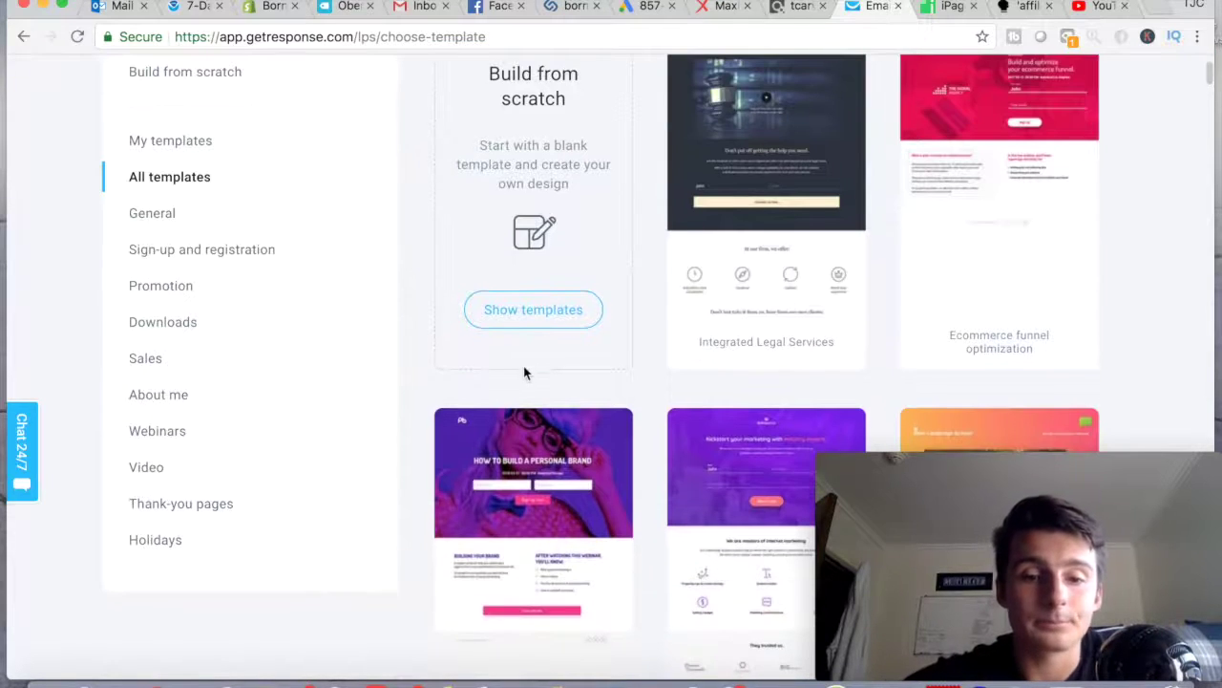
{"action": "scroll", "coordinate": [524, 373], "scroll_direction": "down", "scroll_amount": 10}
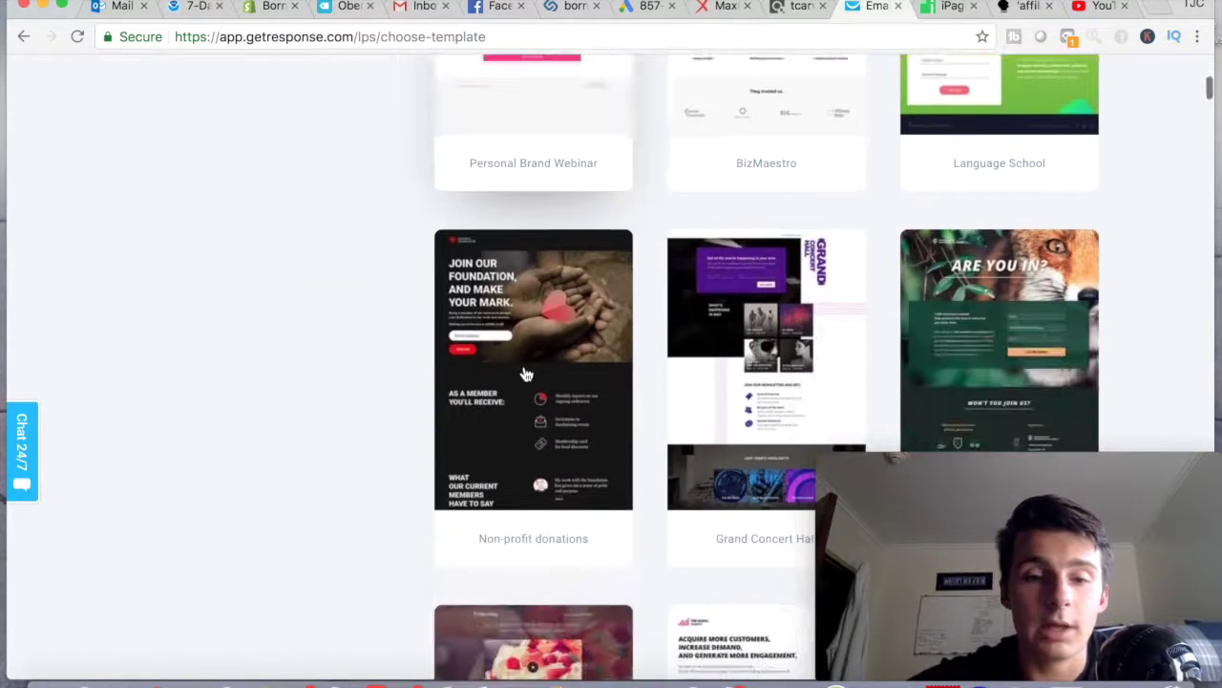
{"action": "scroll", "coordinate": [737, 323], "scroll_direction": "down", "scroll_amount": 4}
{"action": "scroll", "coordinate": [736, 329], "scroll_direction": "up", "scroll_amount": 6}
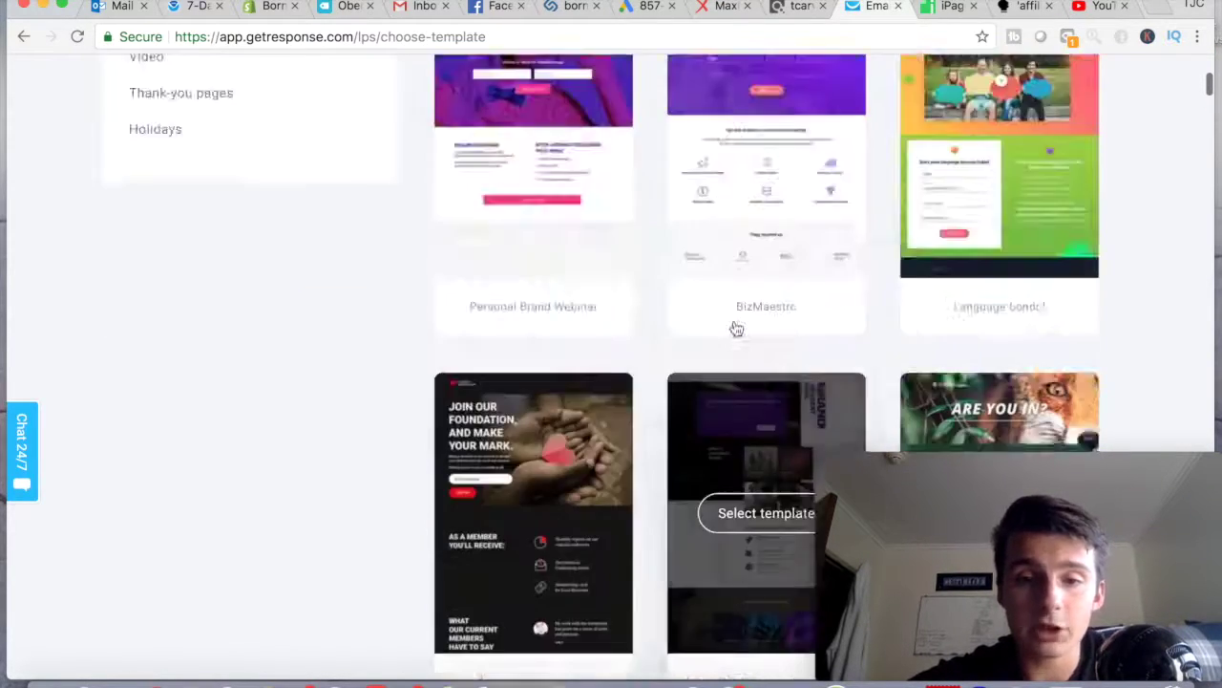
{"action": "scroll", "coordinate": [736, 329], "scroll_direction": "up", "scroll_amount": 8}
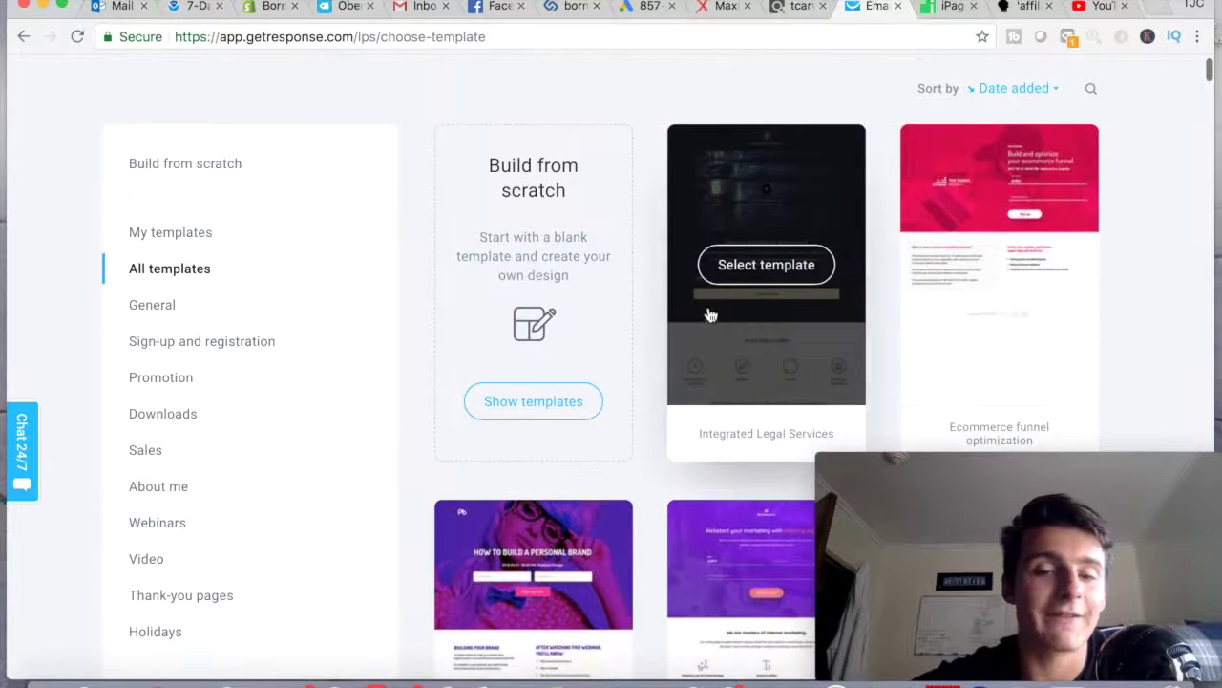
{"action": "scroll", "coordinate": [661, 244], "scroll_direction": "up", "scroll_amount": 2}
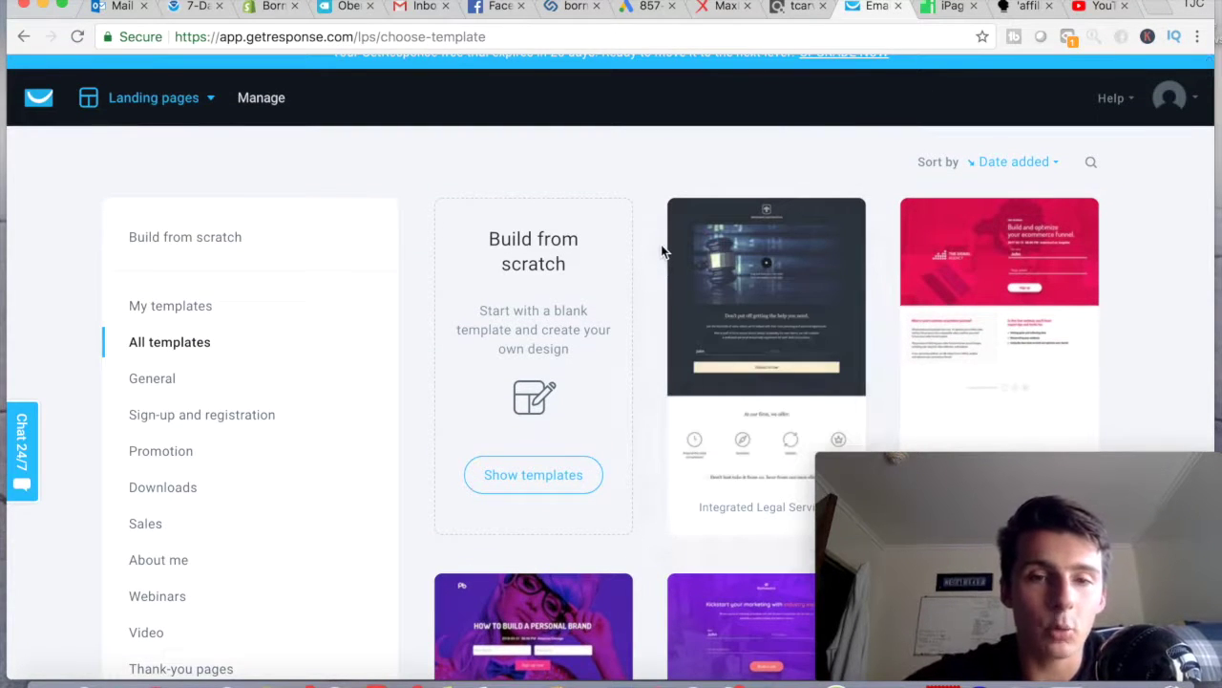
{"action": "scroll", "coordinate": [661, 245], "scroll_direction": "up", "scroll_amount": 1}
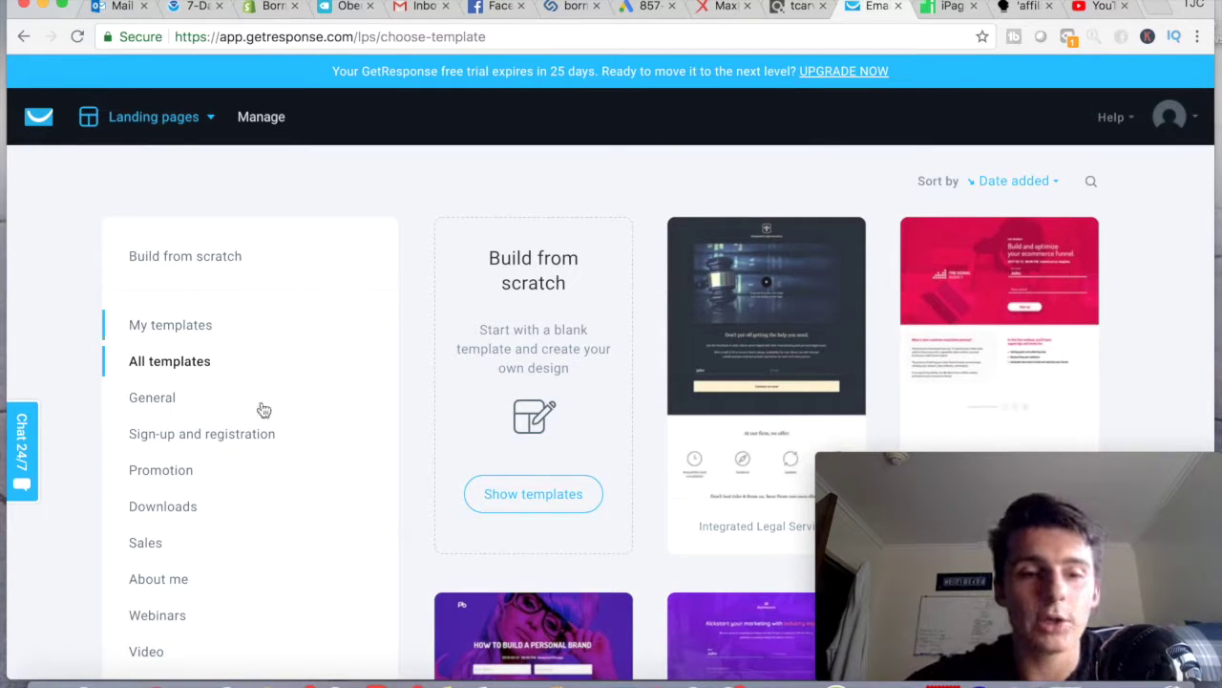
{"action": "scroll", "coordinate": [263, 409], "scroll_direction": "down", "scroll_amount": 1}
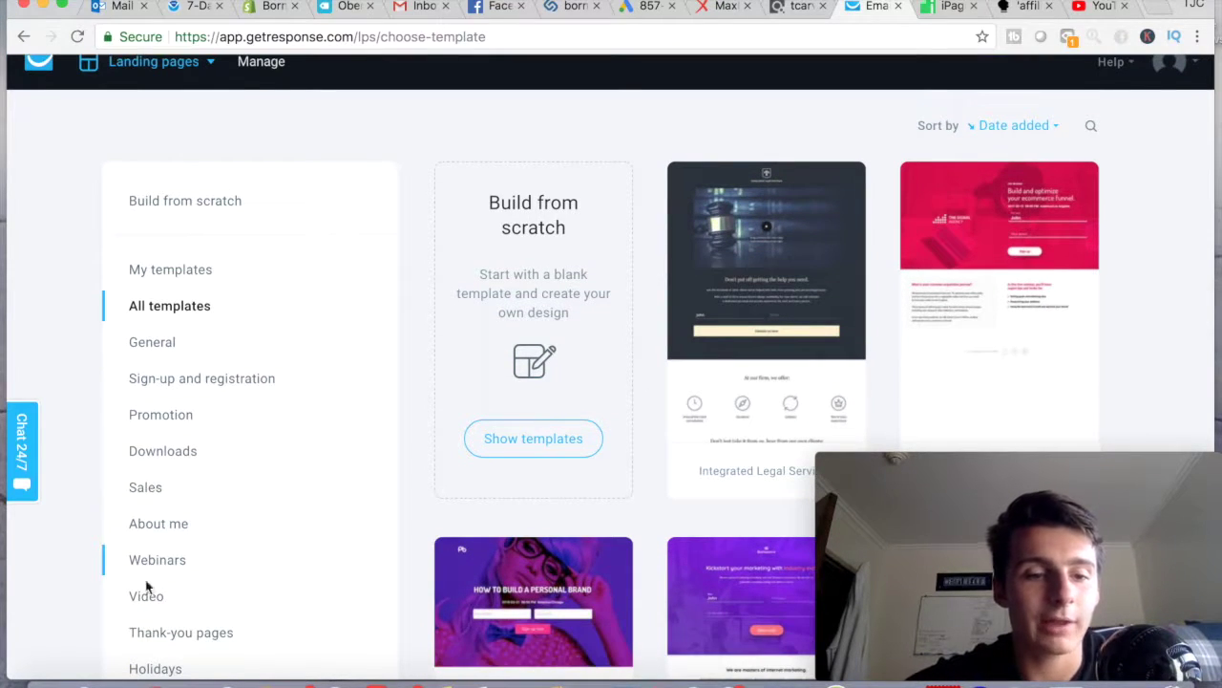
{"action": "scroll", "coordinate": [176, 669], "scroll_direction": "down", "scroll_amount": 1}
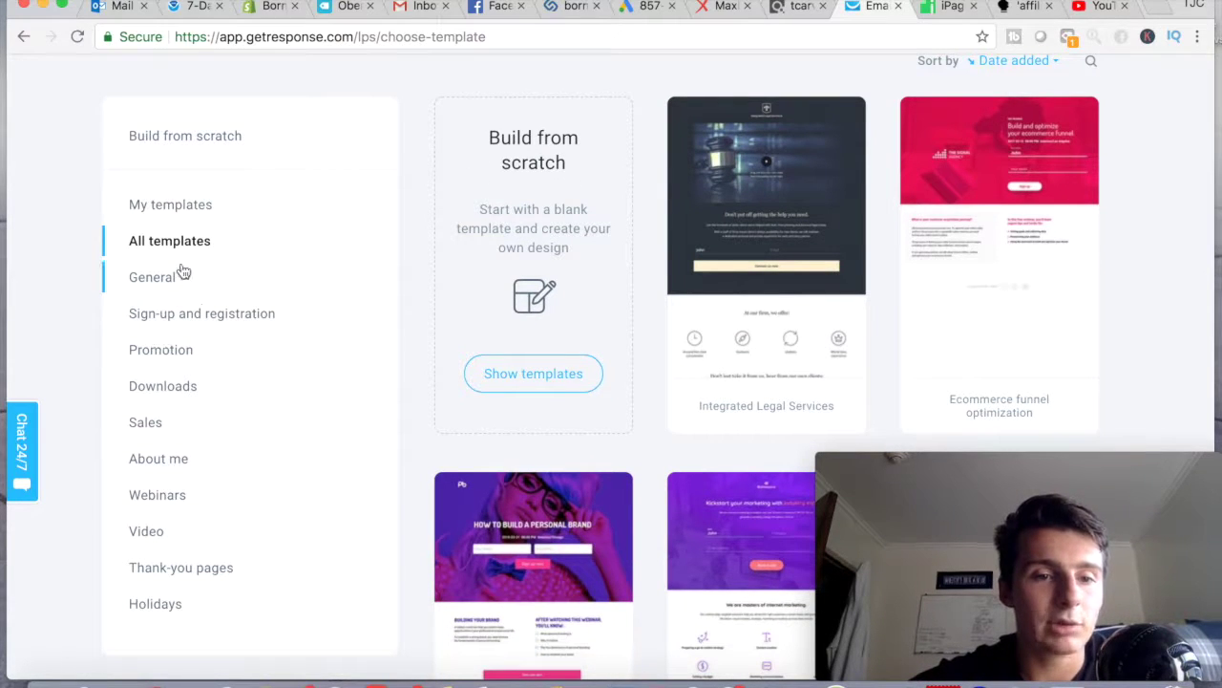
Step: Filter the templates to the Sign-up and registration category and browse down to the Earn Big designs
{"action": "left_click", "coordinate": [176, 314]}
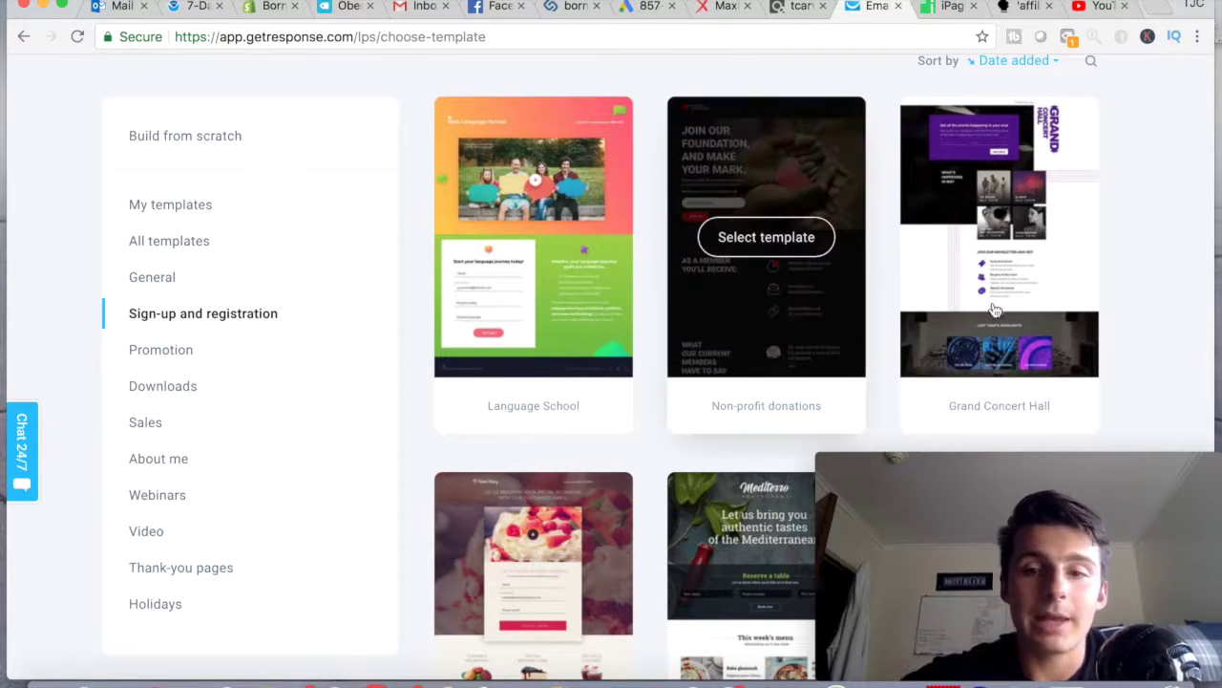
{"action": "scroll", "coordinate": [987, 303], "scroll_direction": "down", "scroll_amount": 3}
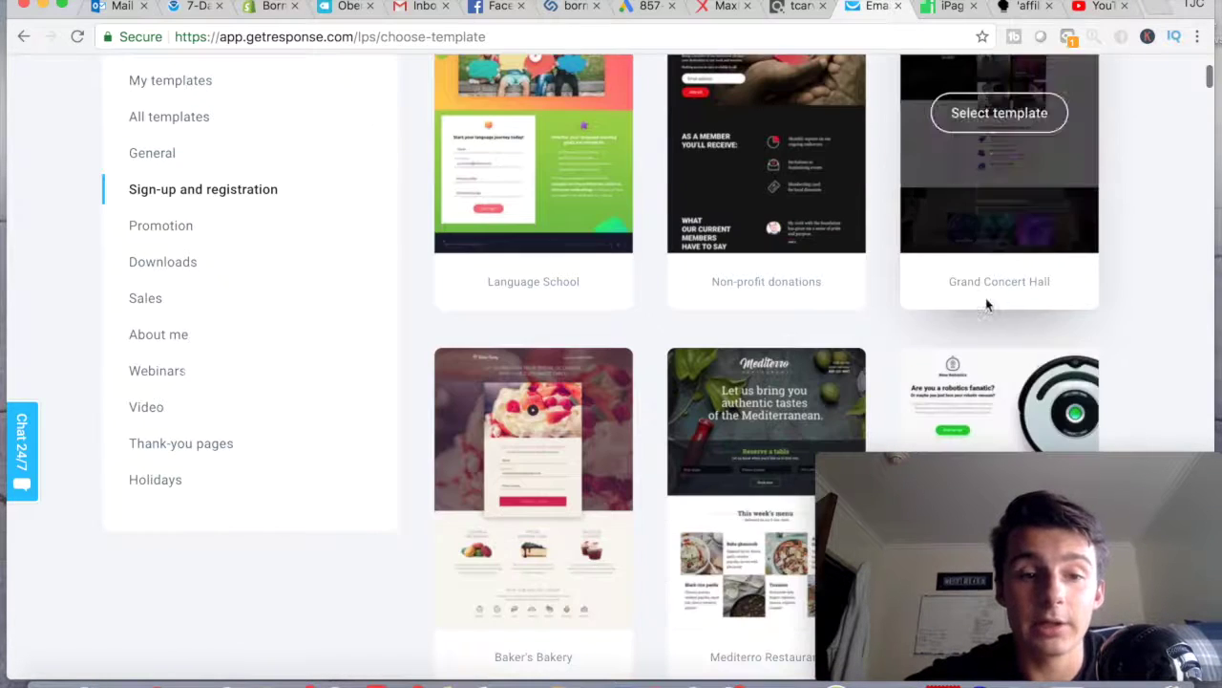
{"action": "scroll", "coordinate": [540, 191], "scroll_direction": "up", "scroll_amount": 5}
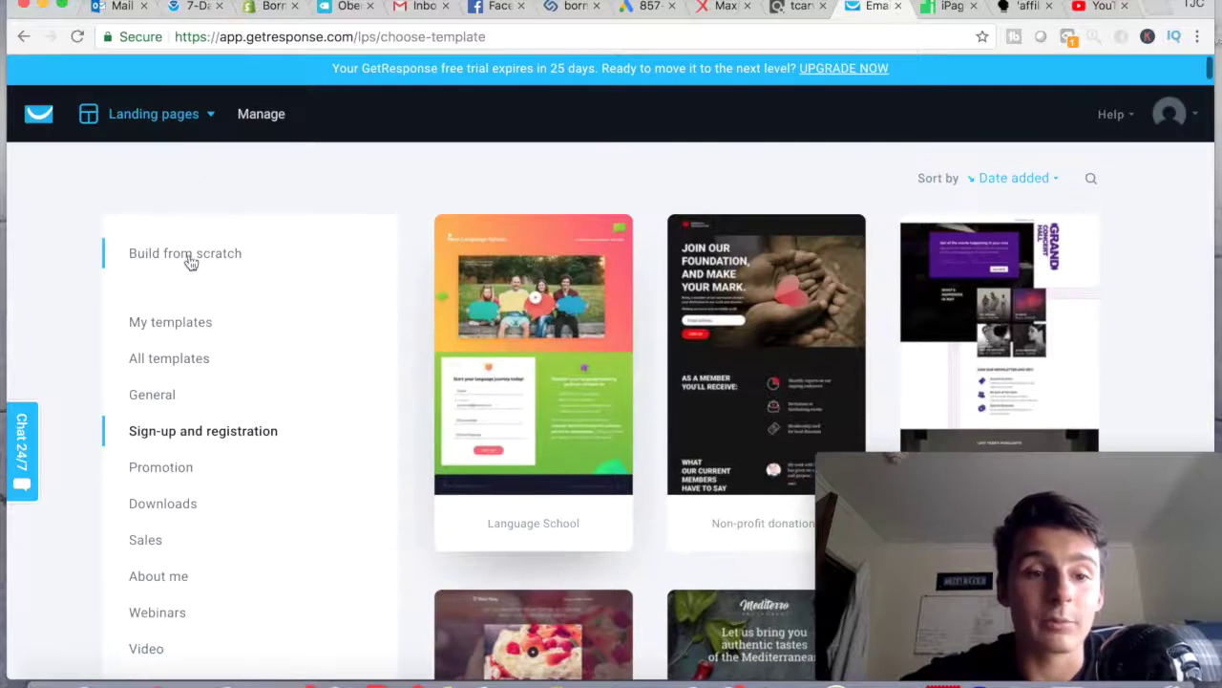
{"action": "scroll", "coordinate": [547, 322], "scroll_direction": "down", "scroll_amount": 3}
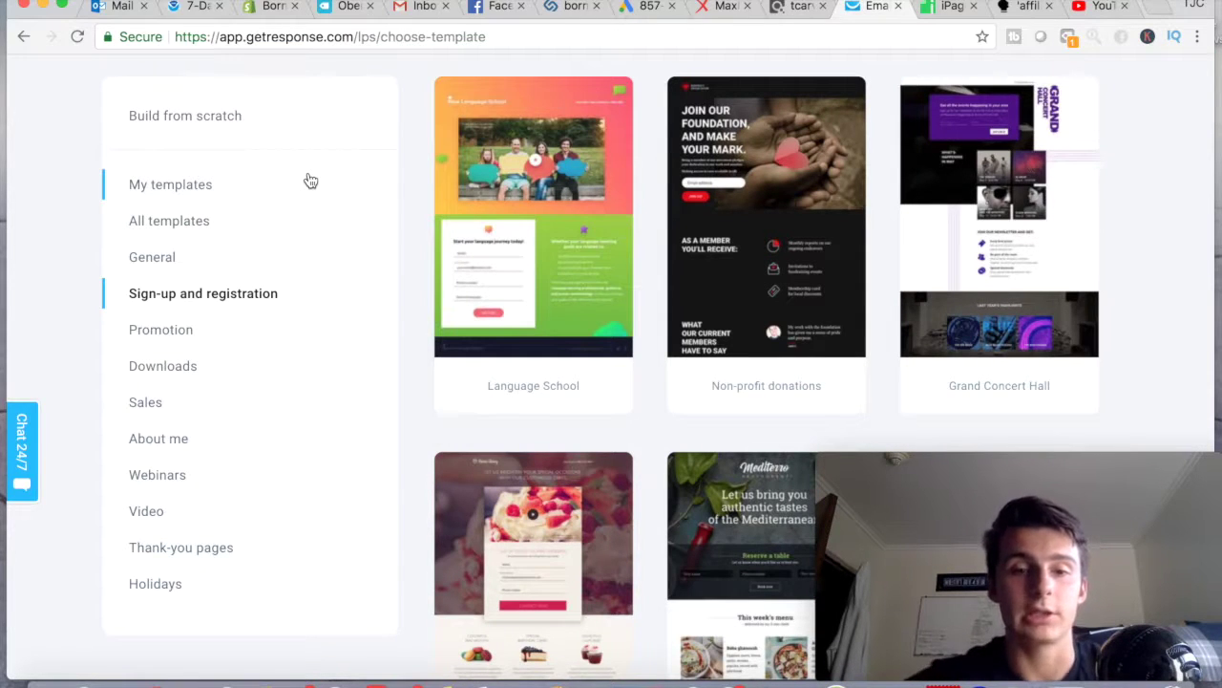
{"action": "scroll", "coordinate": [636, 339], "scroll_direction": "down", "scroll_amount": 4}
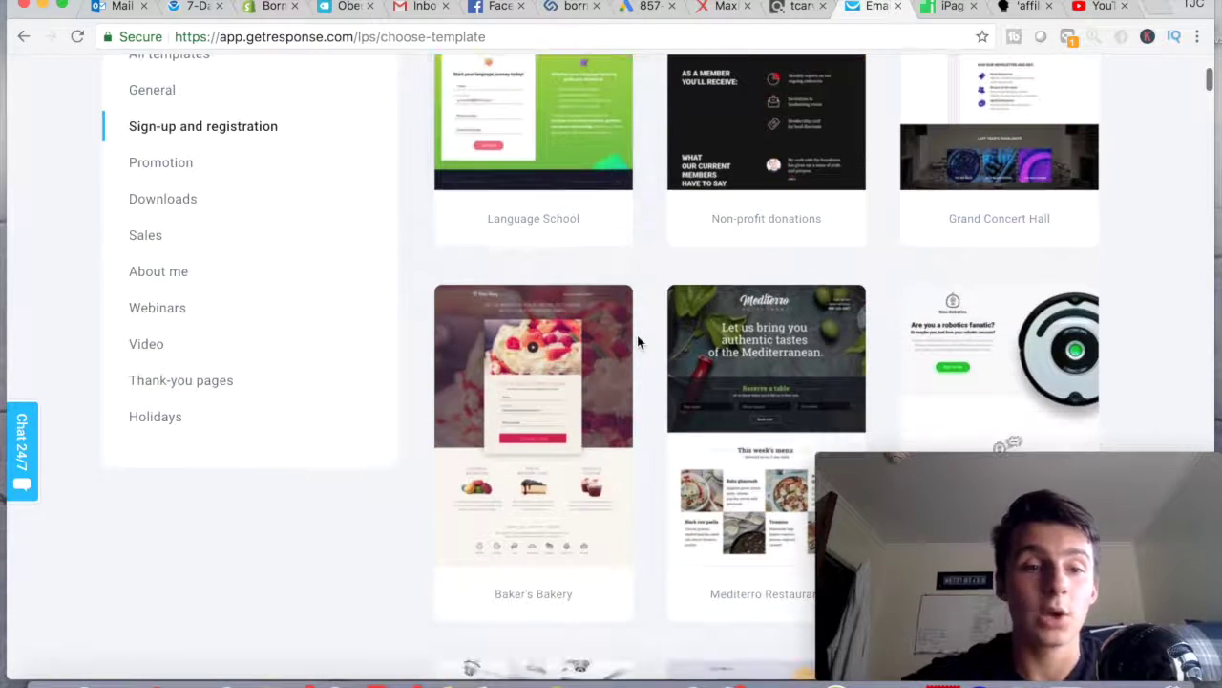
{"action": "scroll", "coordinate": [637, 335], "scroll_direction": "down", "scroll_amount": 12}
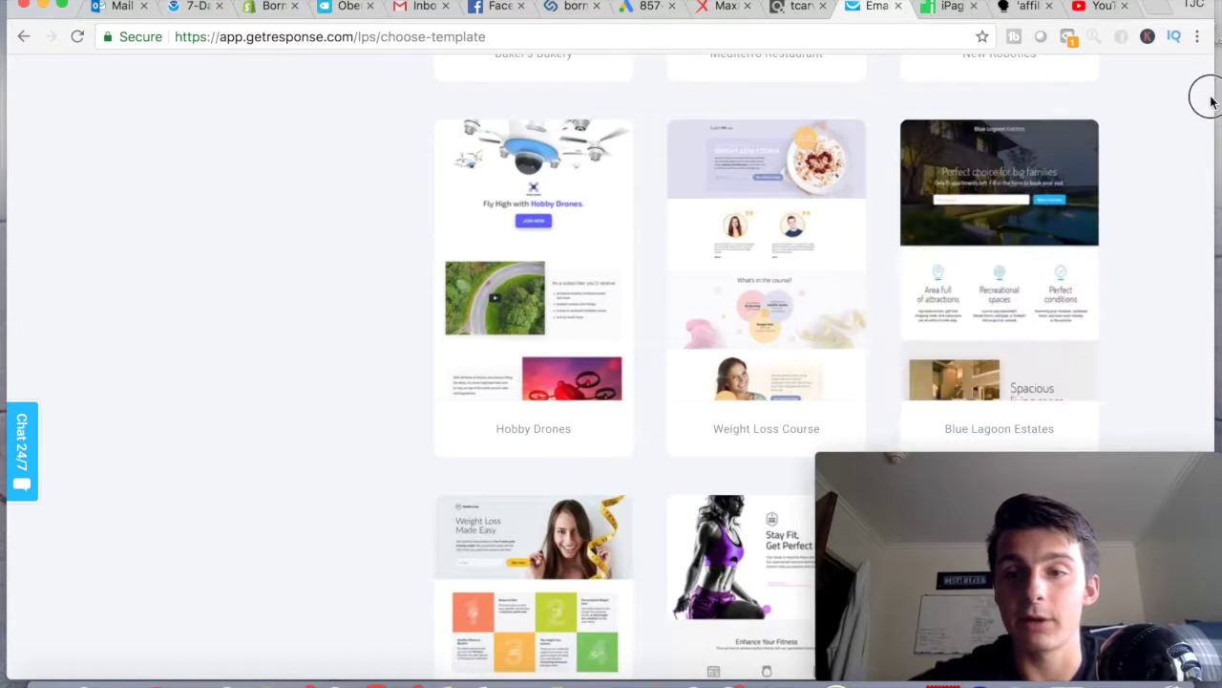
{"action": "scroll", "coordinate": [1151, 162], "scroll_direction": "down", "scroll_amount": 20}
{"action": "scroll", "coordinate": [1149, 162], "scroll_direction": "down", "scroll_amount": 15}
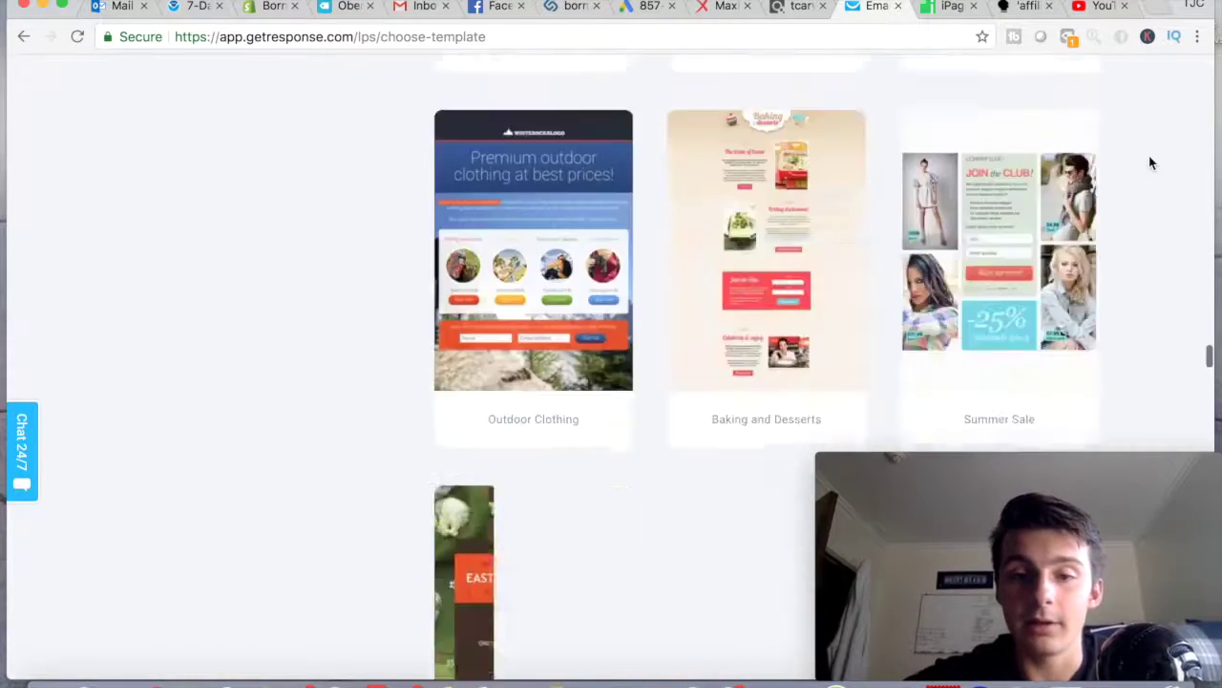
{"action": "scroll", "coordinate": [828, 274], "scroll_direction": "up", "scroll_amount": 3}
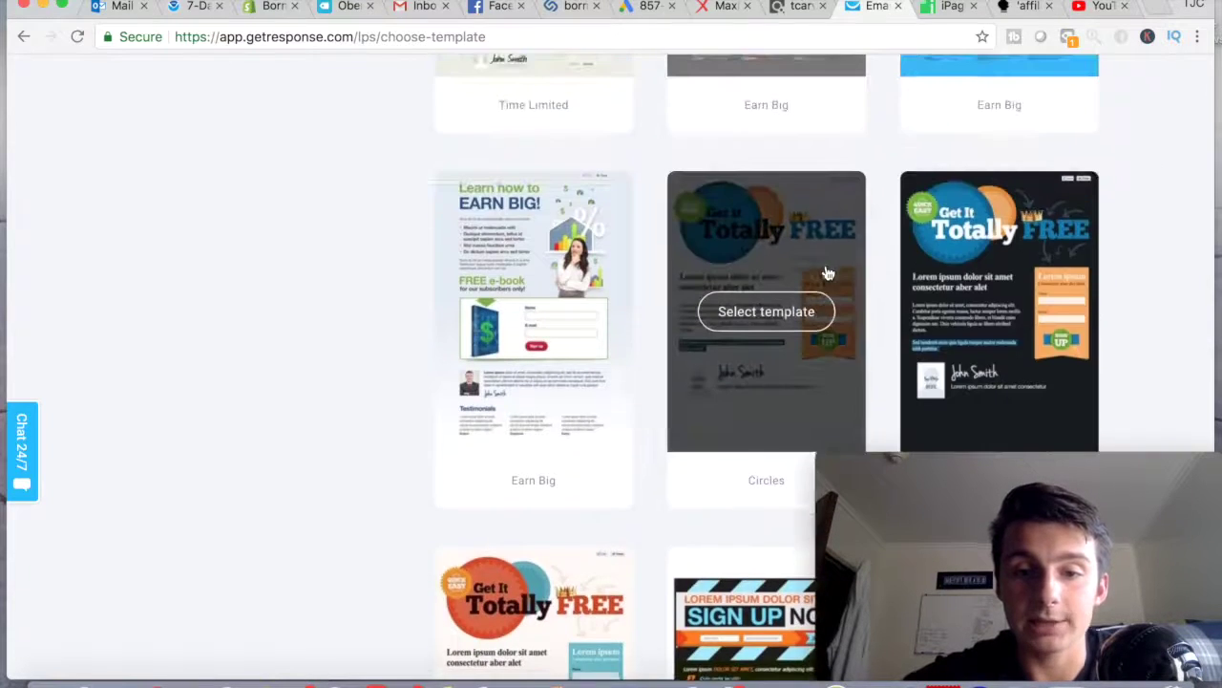
Step: Choose the light blue Earn Big template, name the landing page "test" and create the page from it
{"action": "mouse_move", "coordinate": [522, 374]}
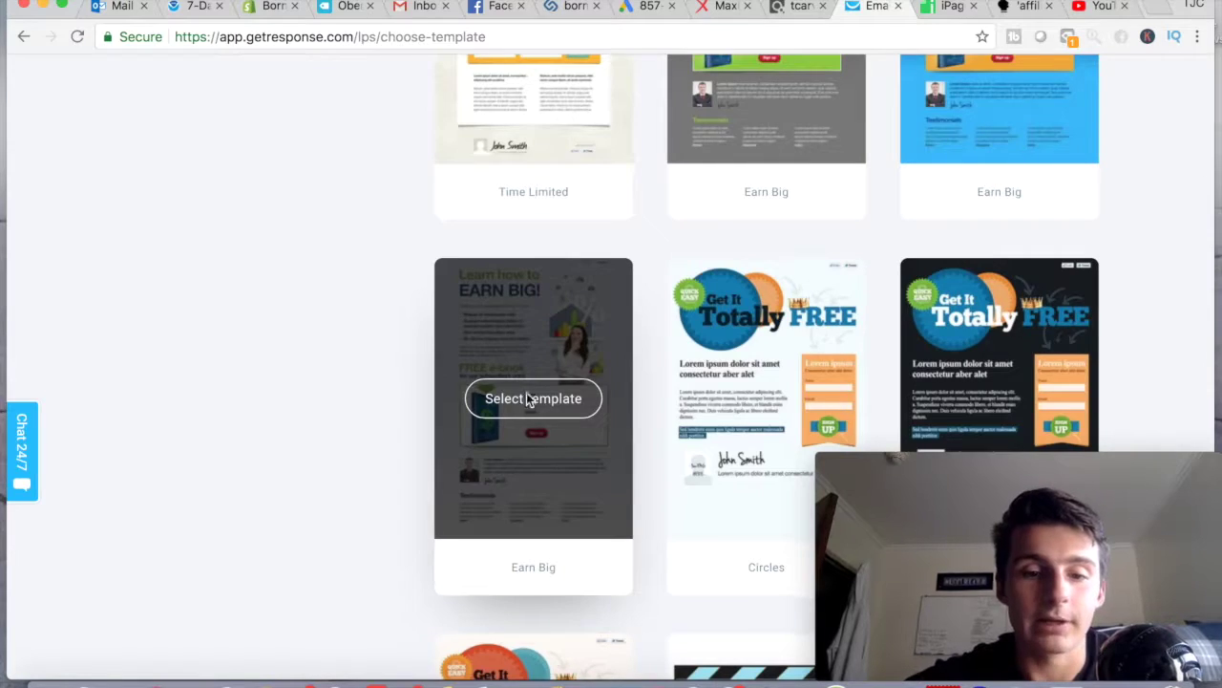
{"action": "left_click", "coordinate": [530, 399]}
{"action": "left_click", "coordinate": [505, 212]}
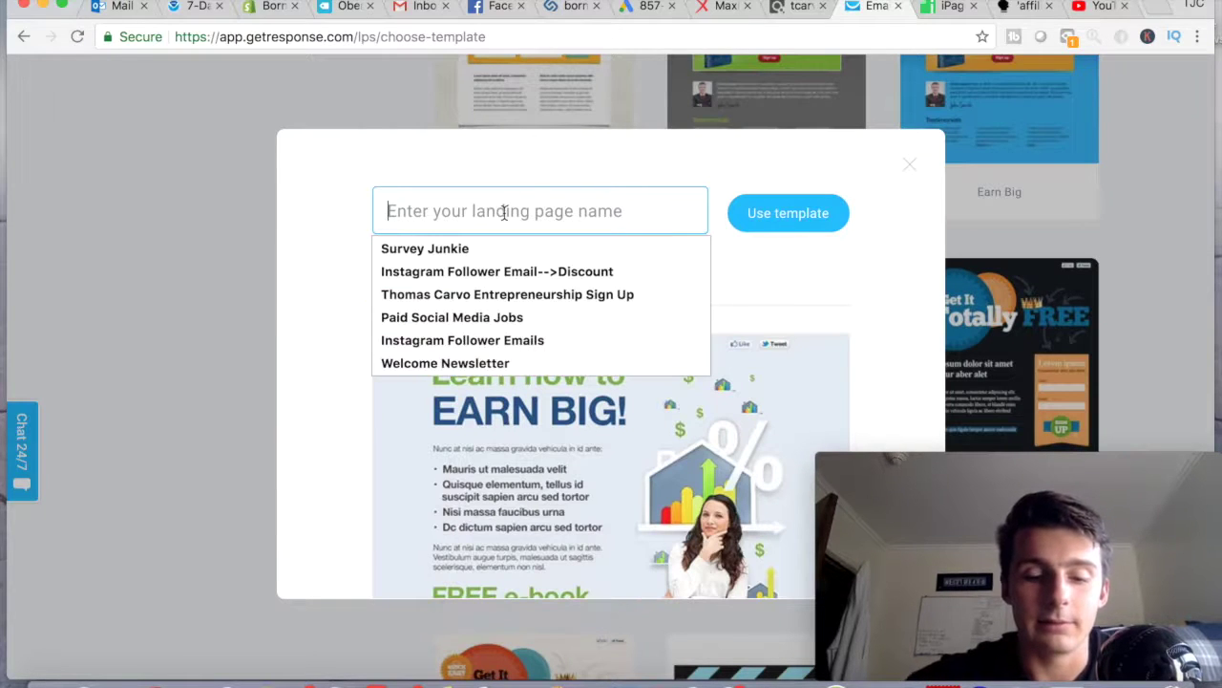
{"action": "type", "text": "test"}
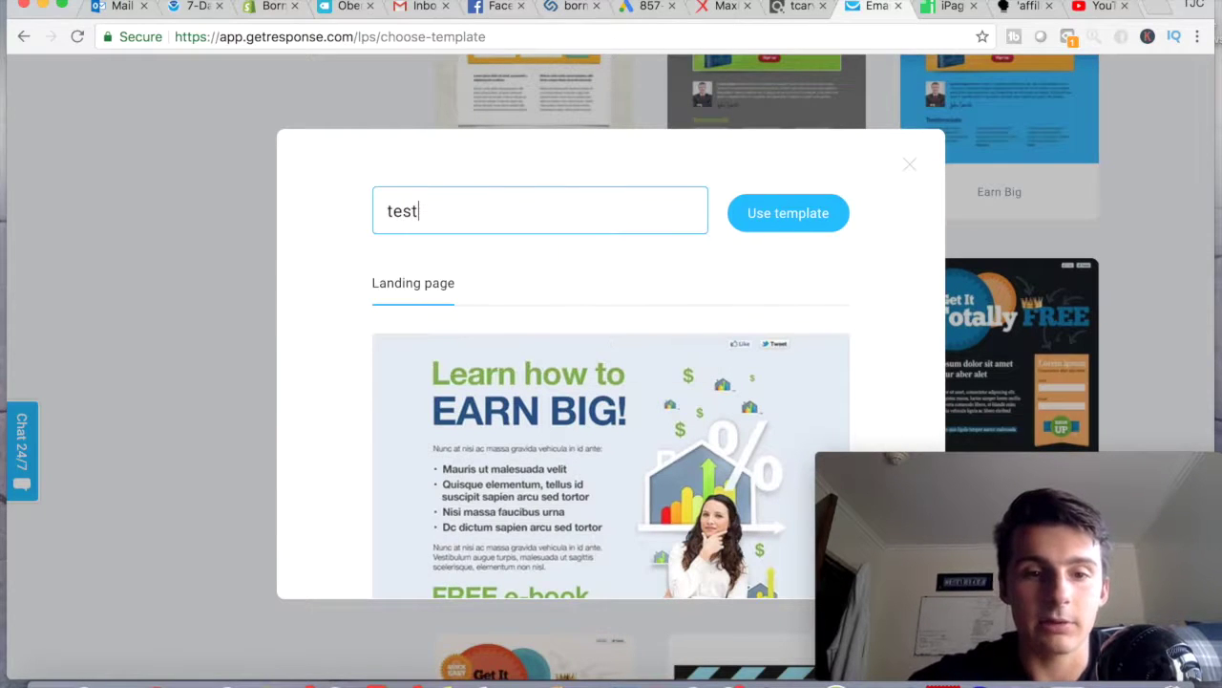
{"action": "left_click", "coordinate": [793, 213]}
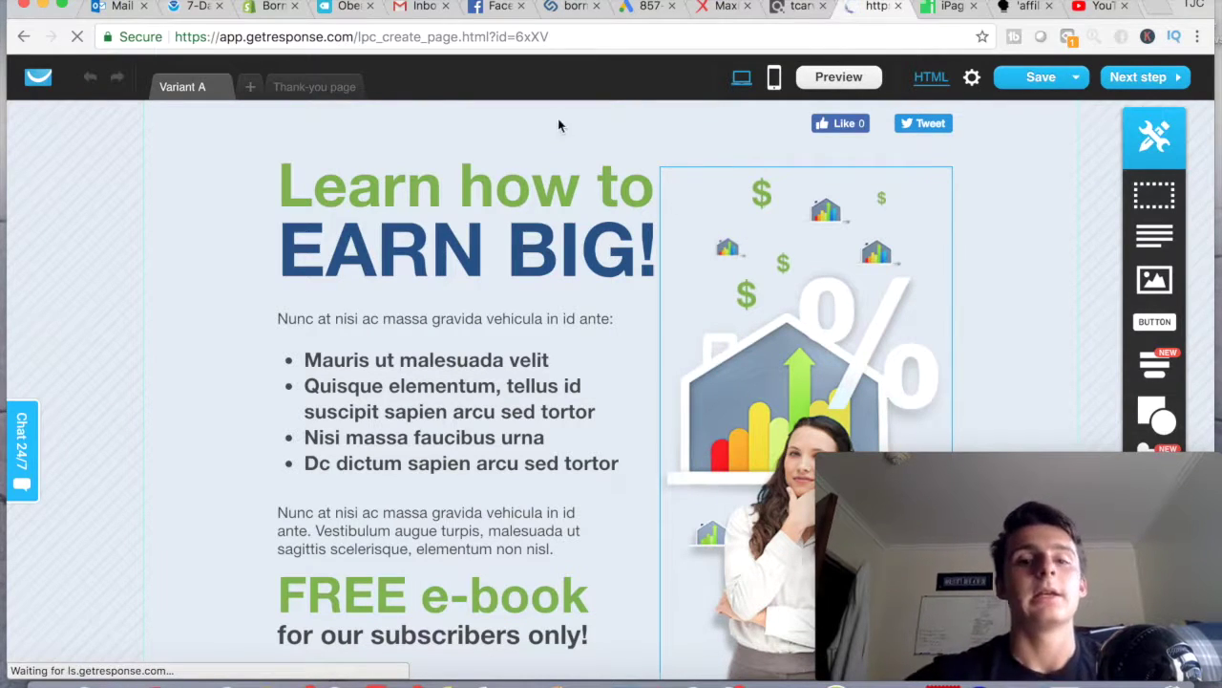
Step: Examine the landing page's headline, bullet text, free e-book offer and sign-up form in the editor
{"action": "scroll", "coordinate": [589, 335], "scroll_direction": "down", "scroll_amount": 2}
{"action": "scroll", "coordinate": [590, 334], "scroll_direction": "down", "scroll_amount": 3}
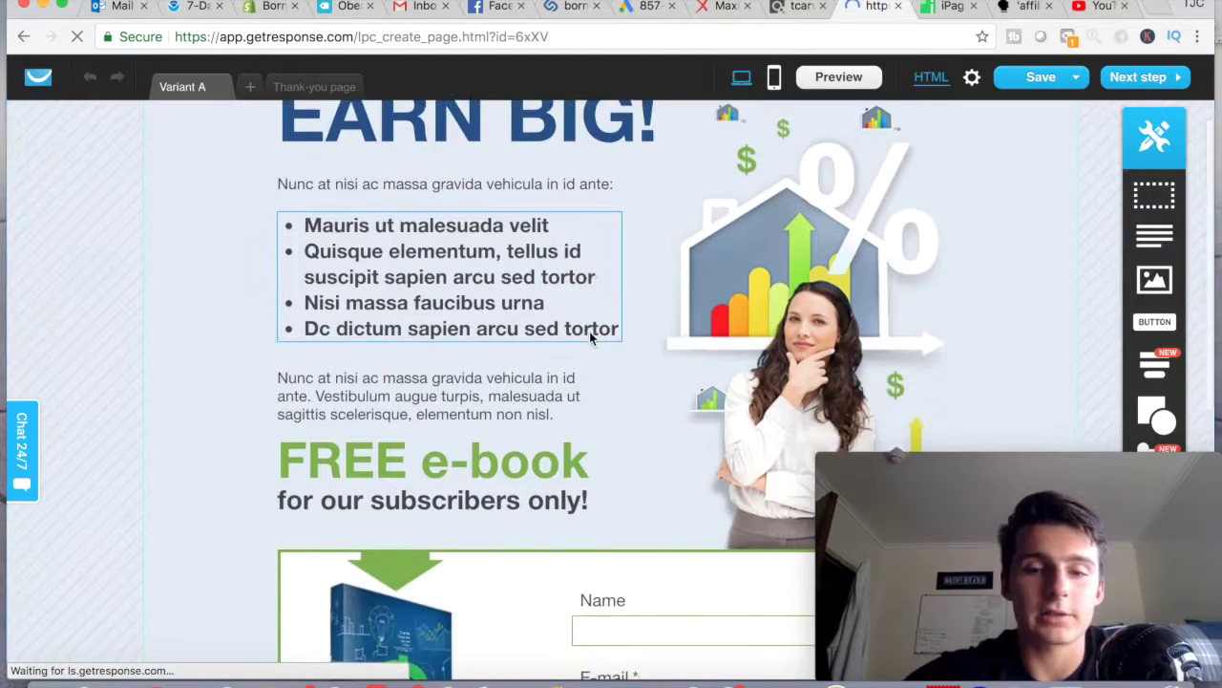
{"action": "scroll", "coordinate": [589, 338], "scroll_direction": "up", "scroll_amount": 3}
{"action": "scroll", "coordinate": [589, 338], "scroll_direction": "up", "scroll_amount": 1}
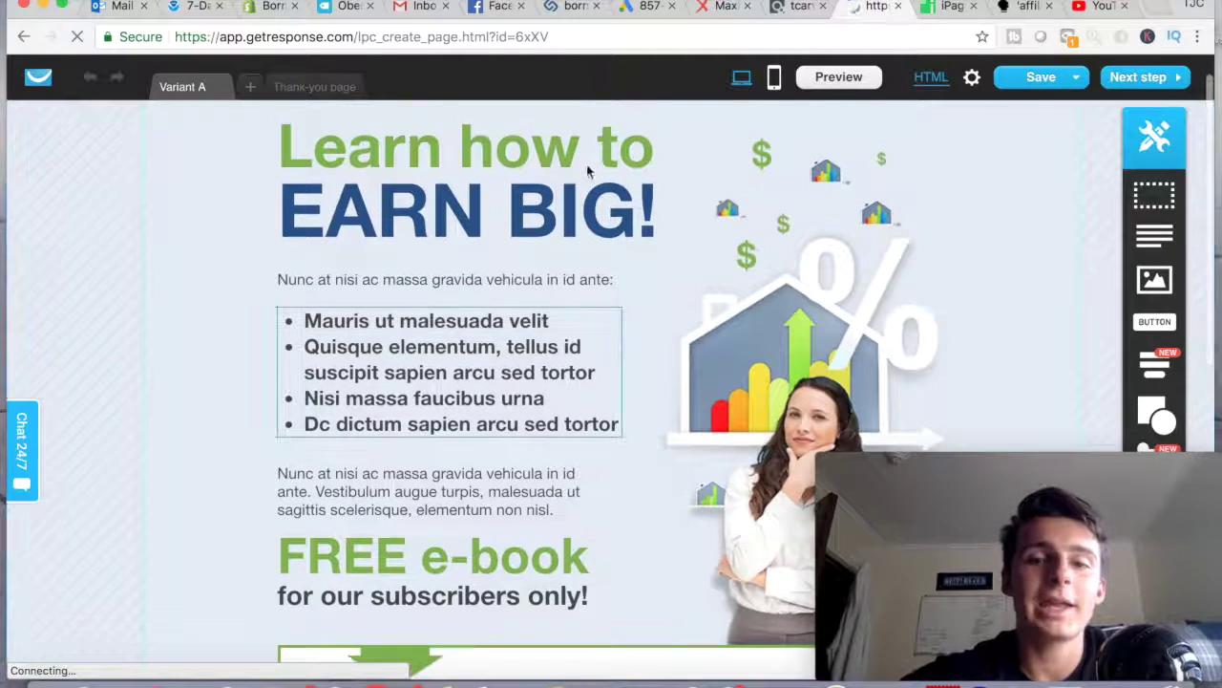
{"action": "scroll", "coordinate": [692, 303], "scroll_direction": "down", "scroll_amount": 2}
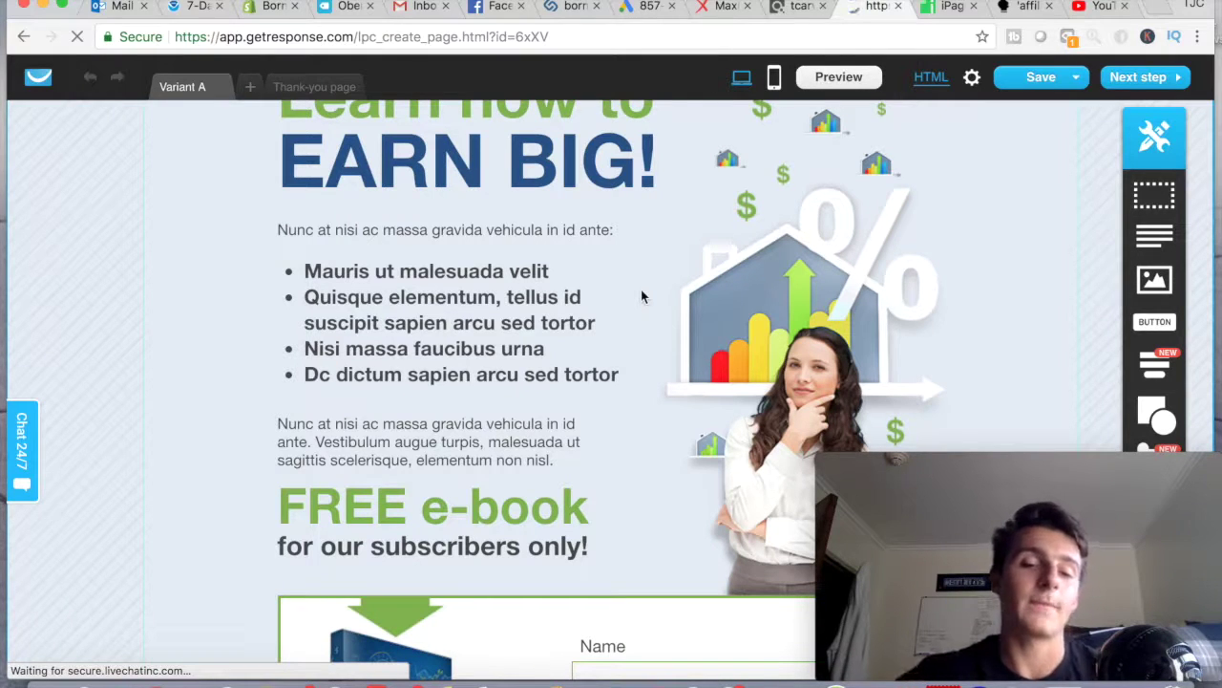
{"action": "scroll", "coordinate": [499, 358], "scroll_direction": "down", "scroll_amount": 2}
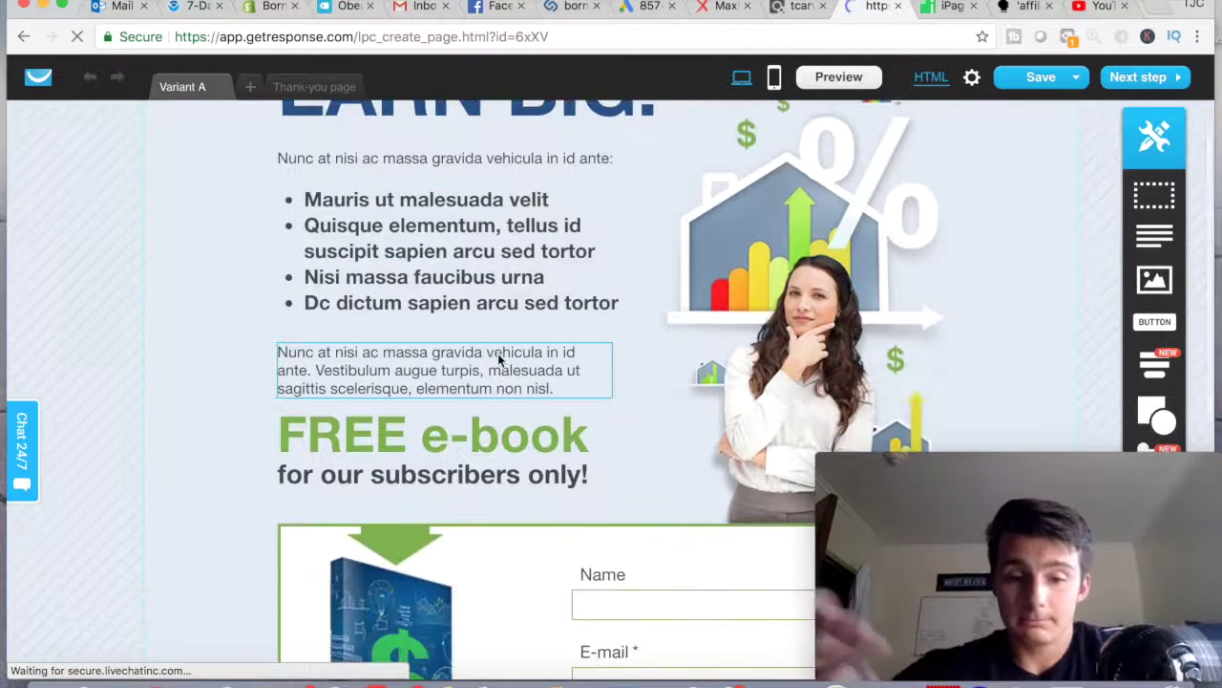
{"action": "scroll", "coordinate": [499, 353], "scroll_direction": "down", "scroll_amount": 5}
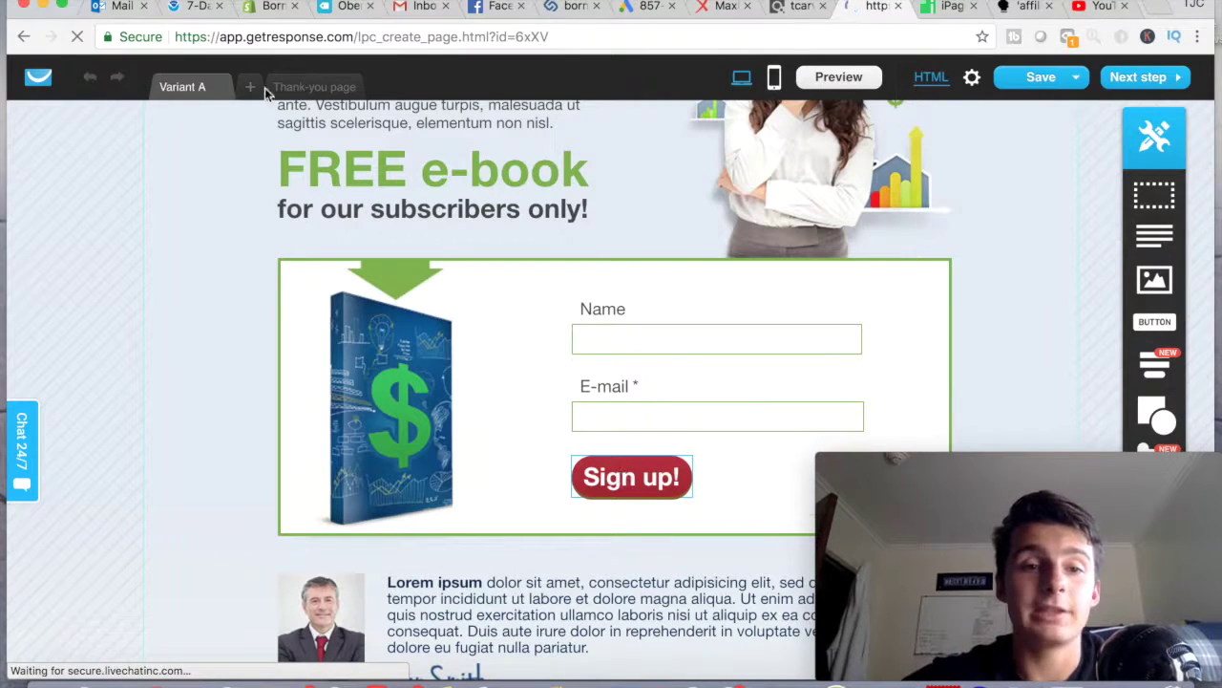
Step: Switch to the landing page's thank-you page and review its heading, text and e-book image
{"action": "left_click", "coordinate": [302, 91]}
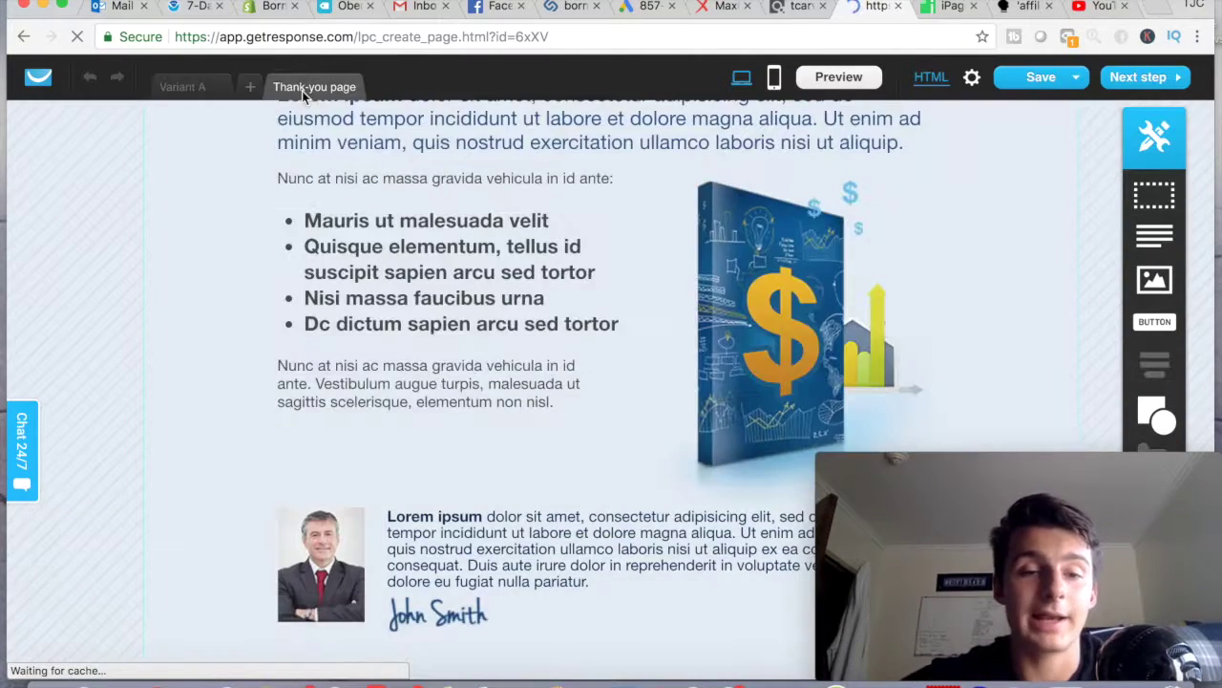
{"action": "scroll", "coordinate": [508, 294], "scroll_direction": "up", "scroll_amount": 4}
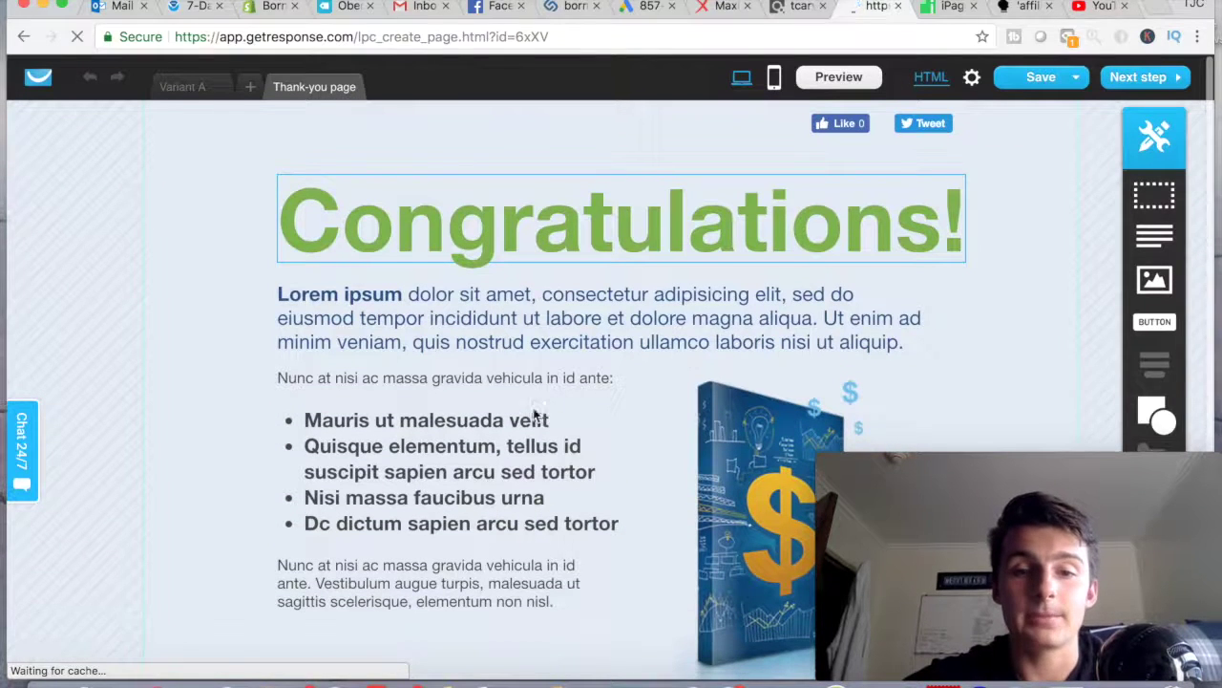
{"action": "scroll", "coordinate": [635, 204], "scroll_direction": "down", "scroll_amount": 1}
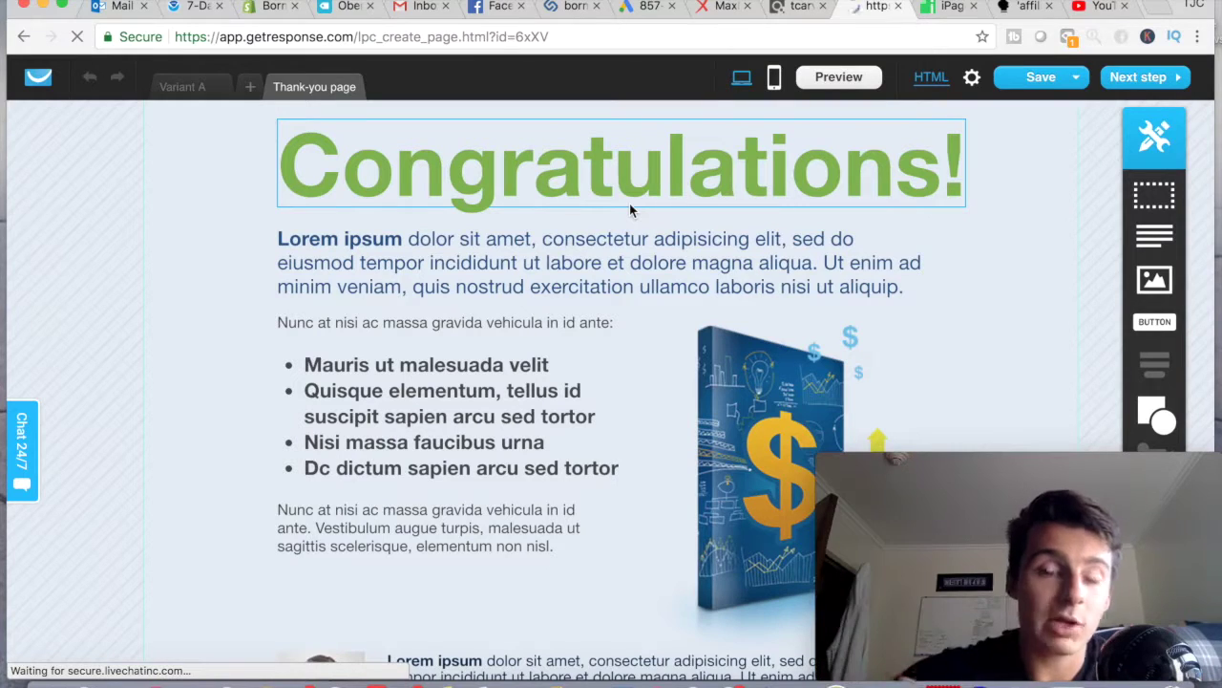
{"action": "scroll", "coordinate": [674, 263], "scroll_direction": "down", "scroll_amount": 3}
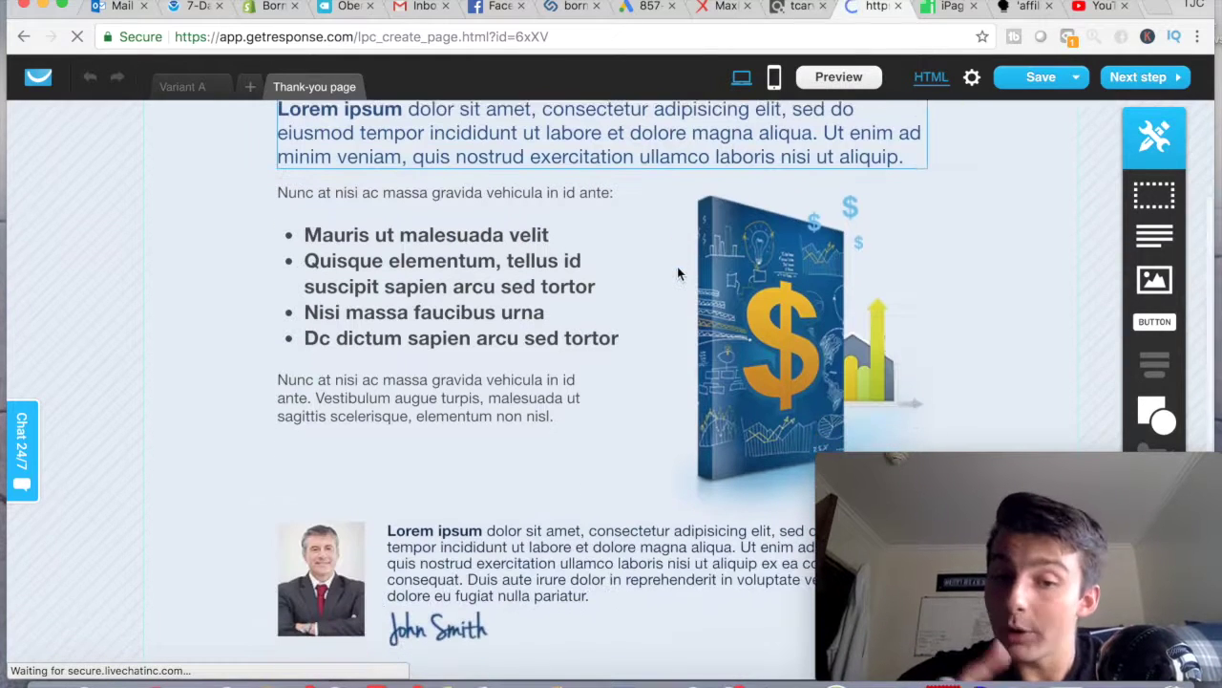
{"action": "scroll", "coordinate": [678, 273], "scroll_direction": "down", "scroll_amount": 1}
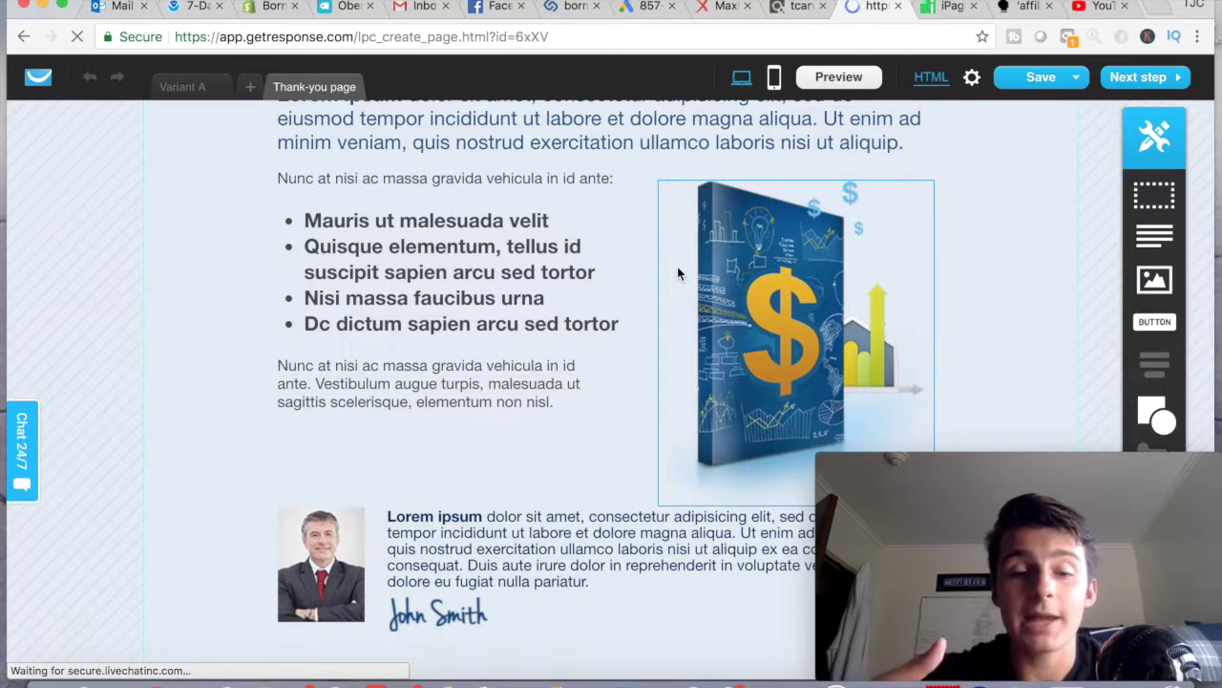
Step: Return to the Variant A page and replace all the bullet list text with "test"
{"action": "scroll", "coordinate": [678, 274], "scroll_direction": "up", "scroll_amount": 4}
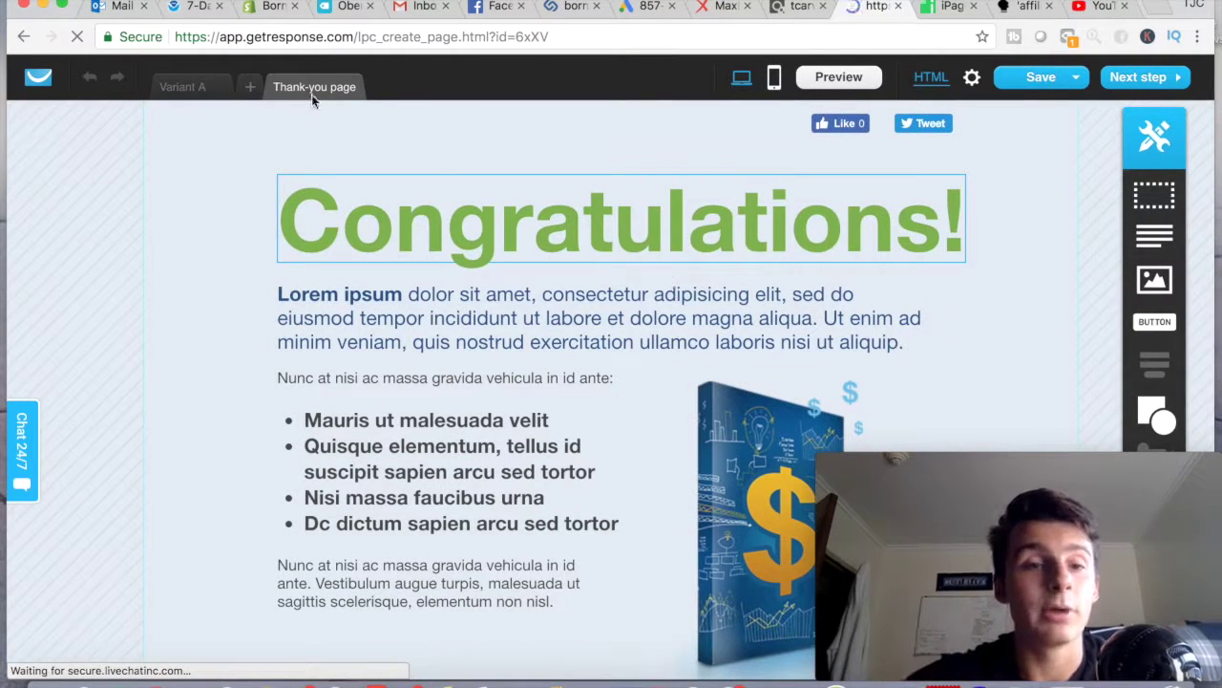
{"action": "left_click", "coordinate": [183, 88]}
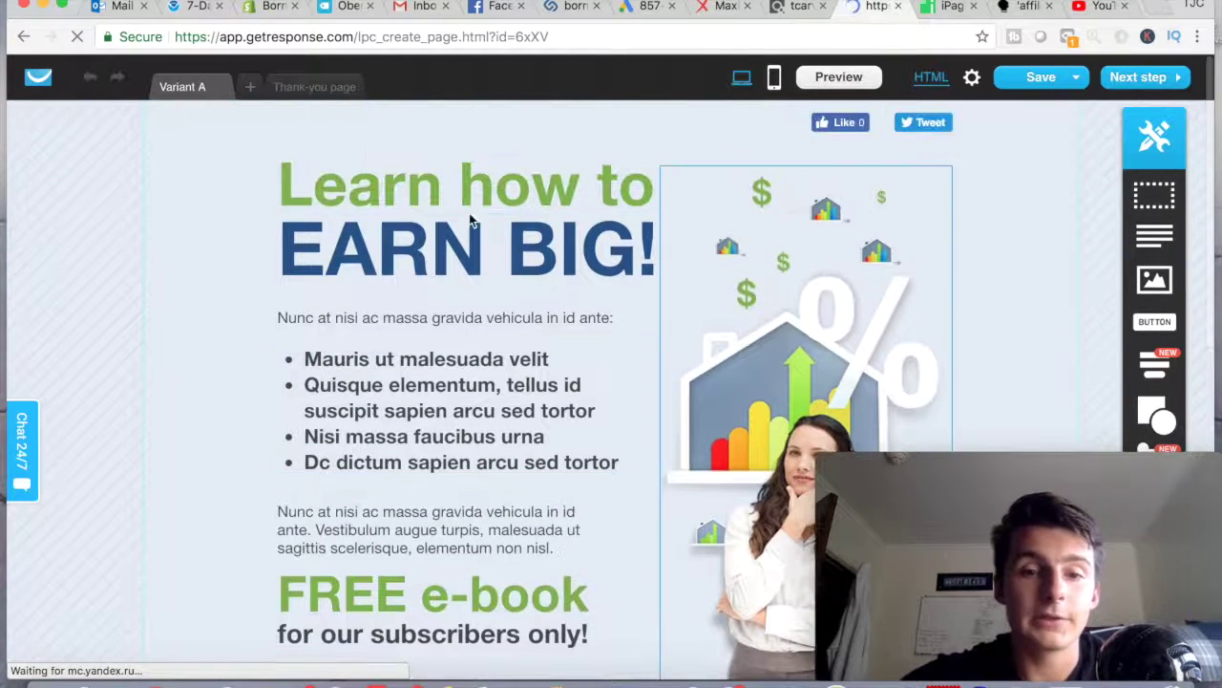
{"action": "left_click", "coordinate": [485, 384]}
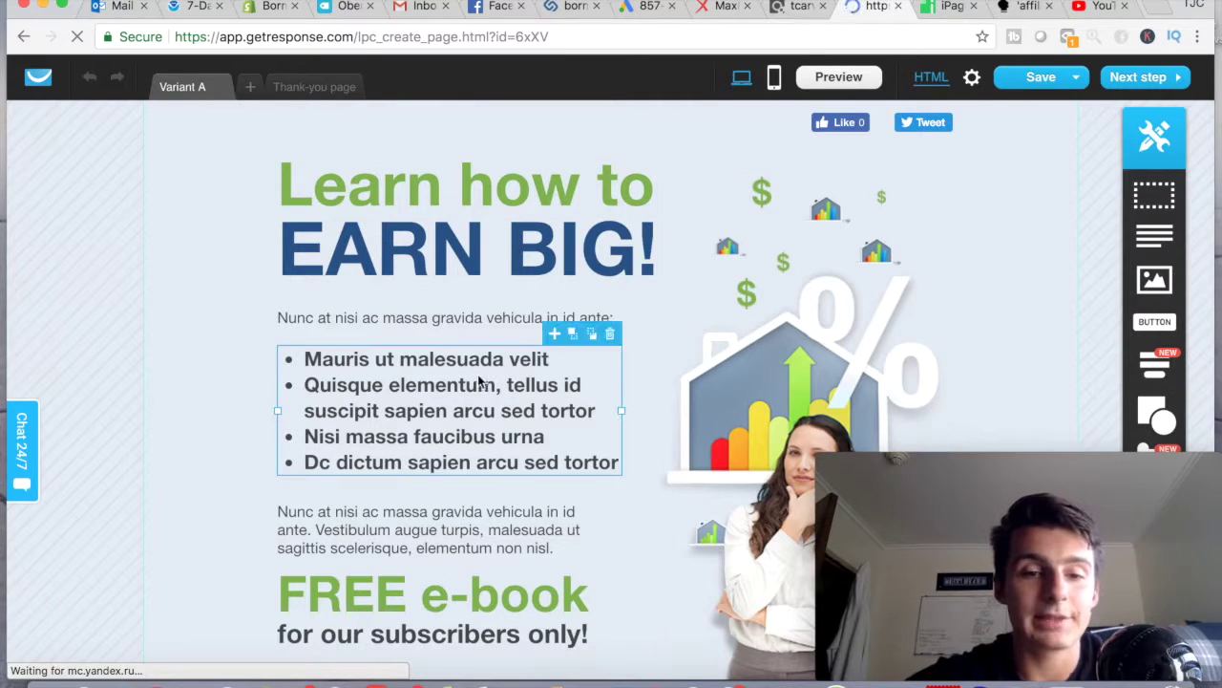
{"action": "double_click", "coordinate": [439, 410]}
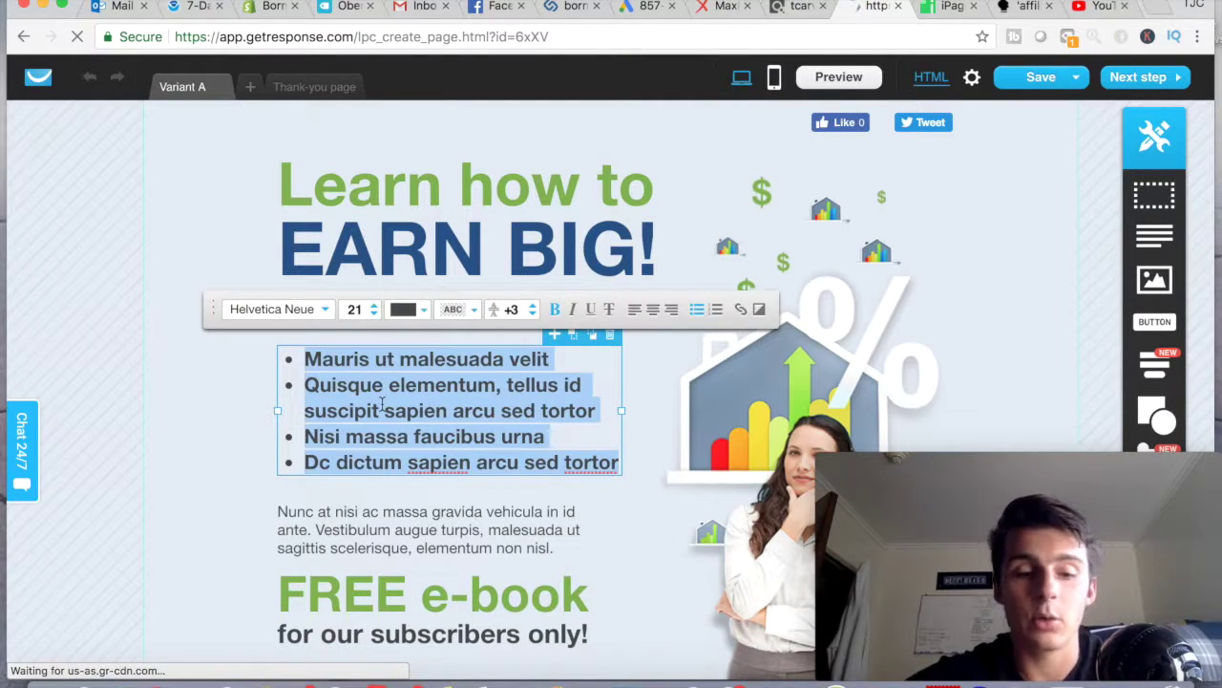
{"action": "type", "text": "ttt"}
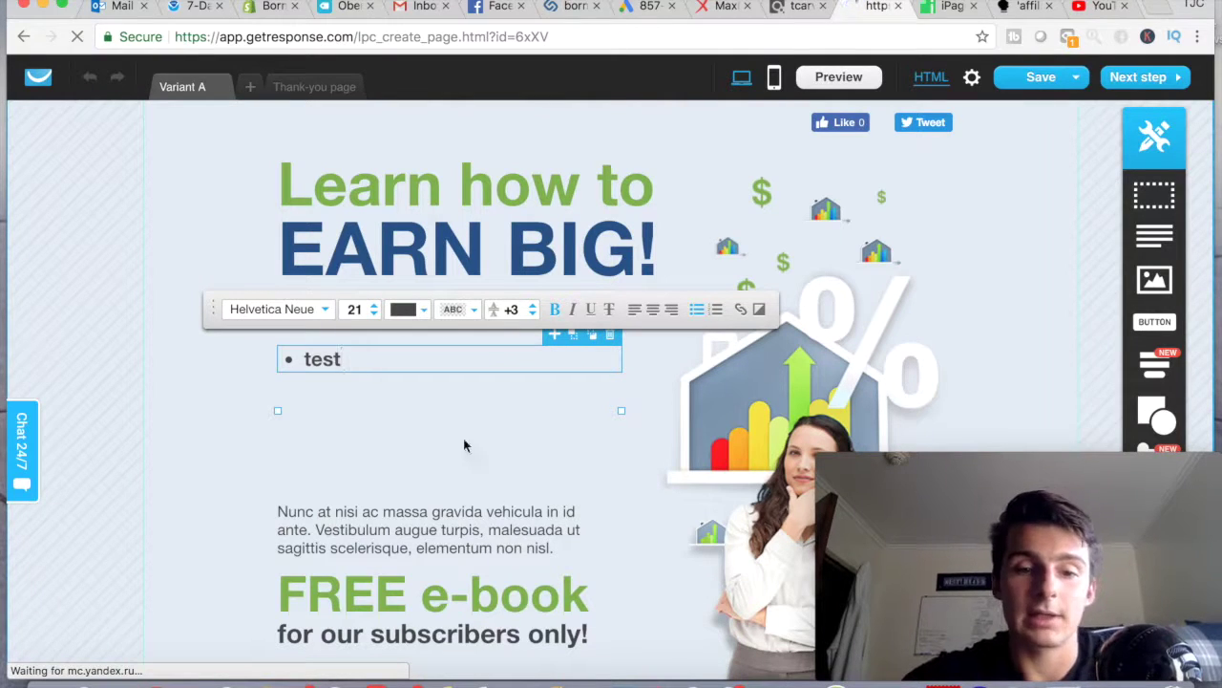
{"action": "scroll", "coordinate": [422, 429], "scroll_direction": "down", "scroll_amount": 3}
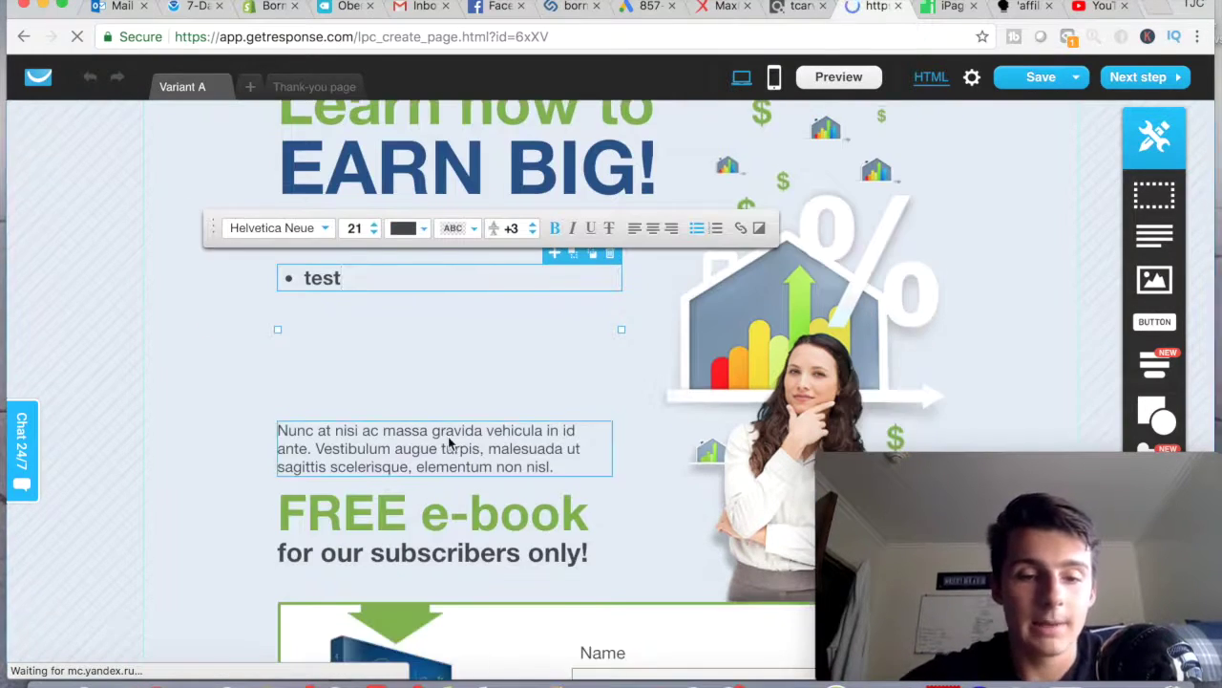
{"action": "scroll", "coordinate": [549, 244], "scroll_direction": "up", "scroll_amount": 2}
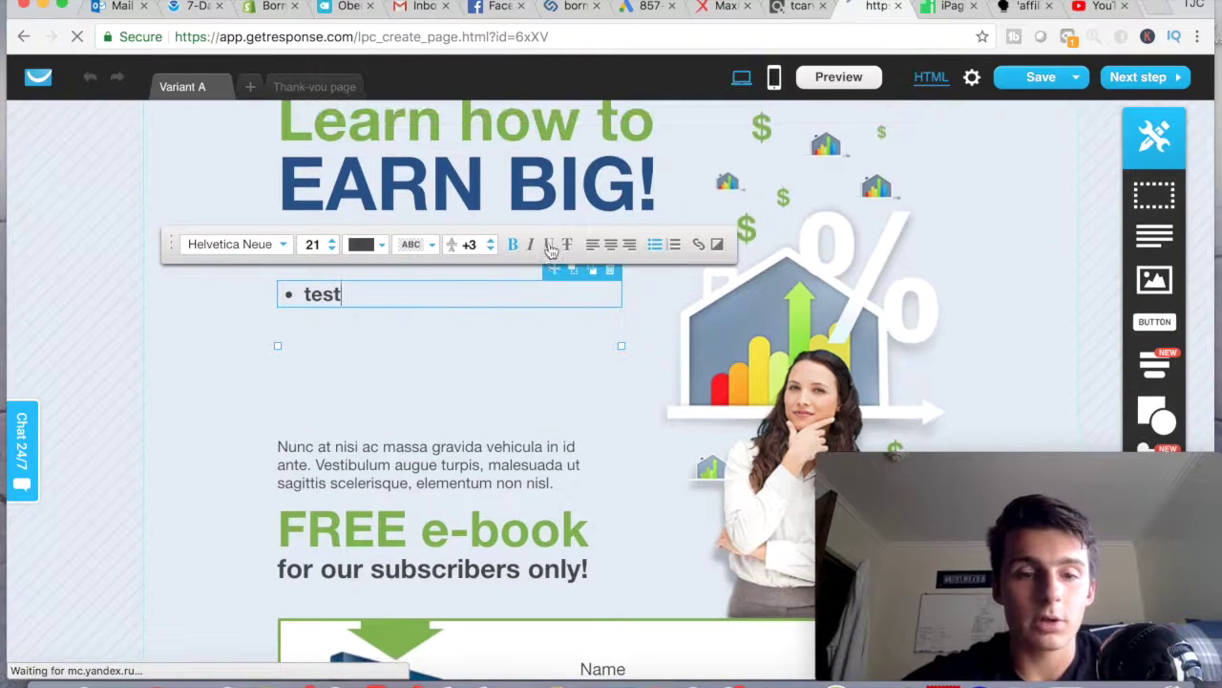
Step: Delete the Testimonials heading and the first testimonial quote below it
{"action": "scroll", "coordinate": [528, 412], "scroll_direction": "down", "scroll_amount": 10}
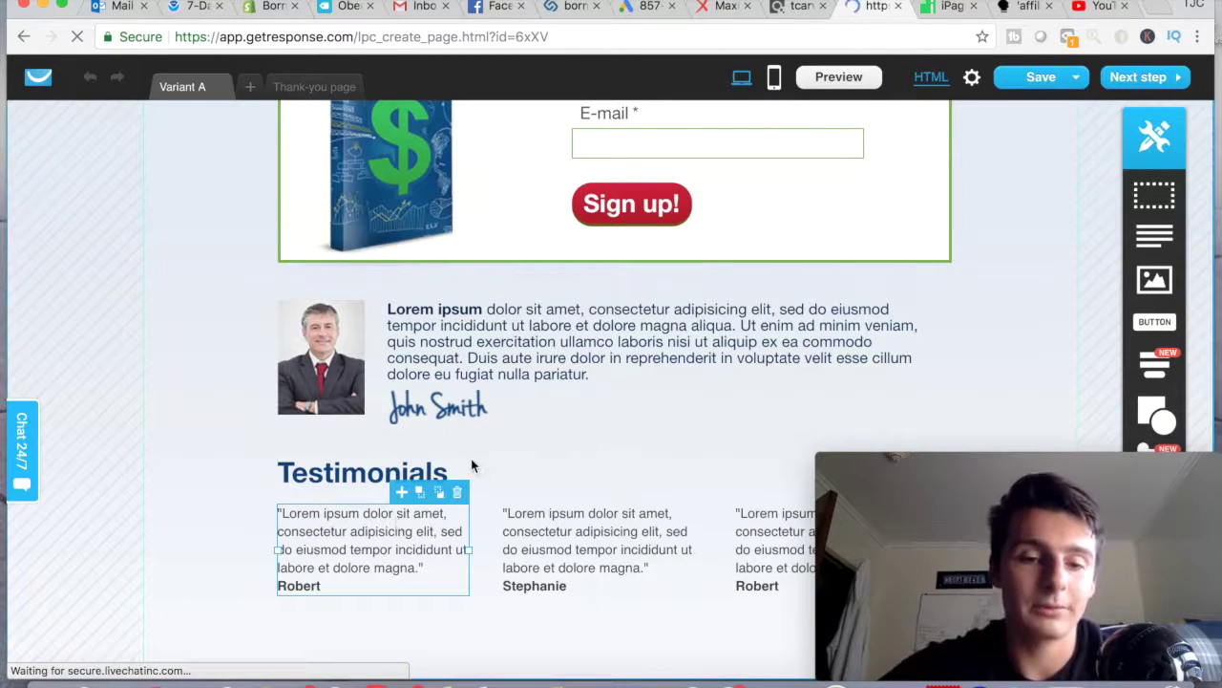
{"action": "left_click", "coordinate": [465, 486]}
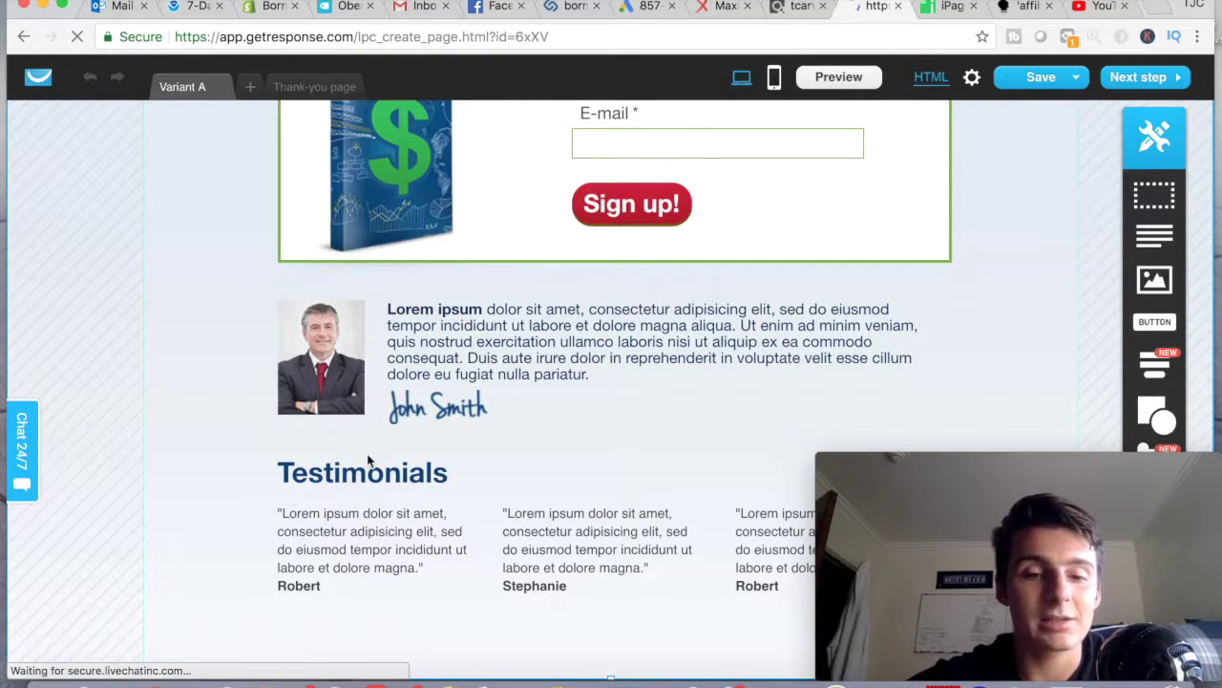
{"action": "scroll", "coordinate": [254, 452], "scroll_direction": "down", "scroll_amount": 1}
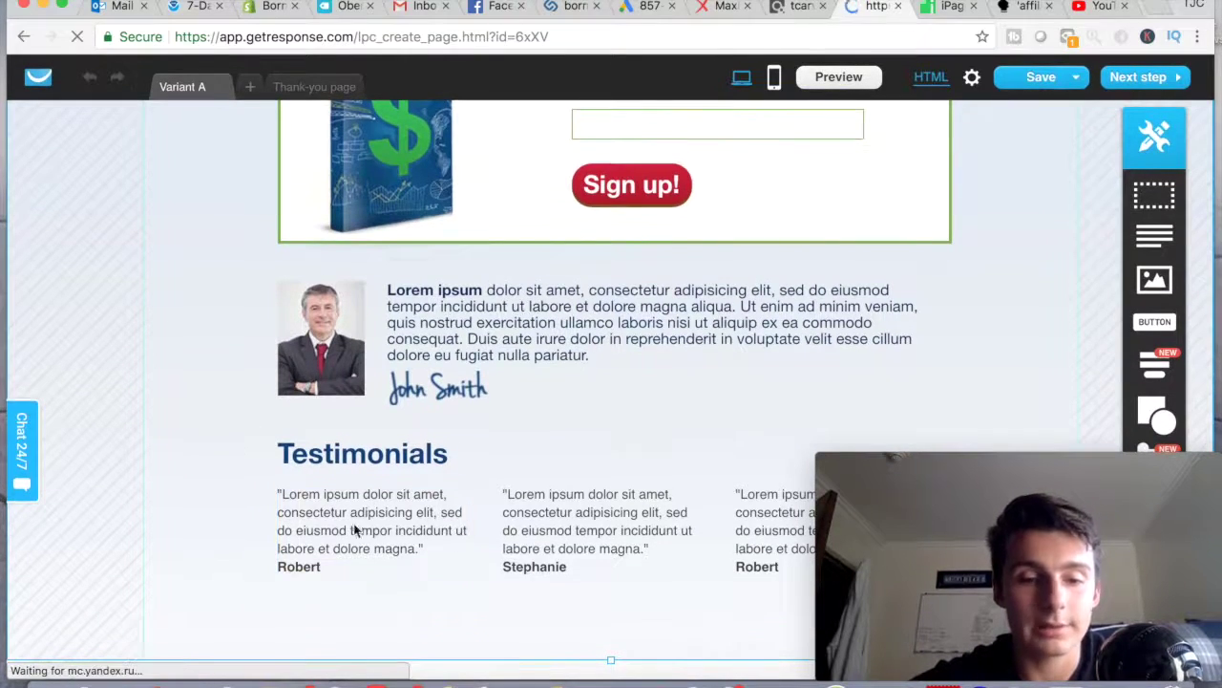
{"action": "left_click", "coordinate": [449, 456]}
{"action": "scroll", "coordinate": [458, 449], "scroll_direction": "up", "scroll_amount": 1}
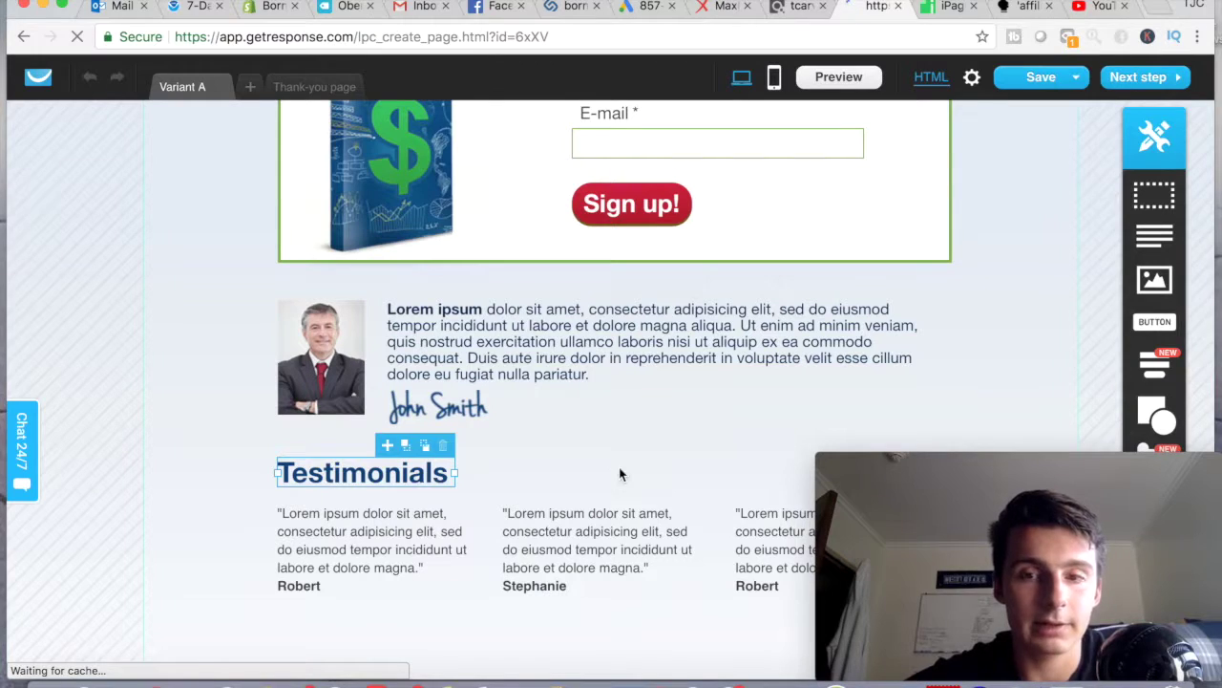
{"action": "key", "text": "BackSpace"}
{"action": "left_click", "coordinate": [458, 515]}
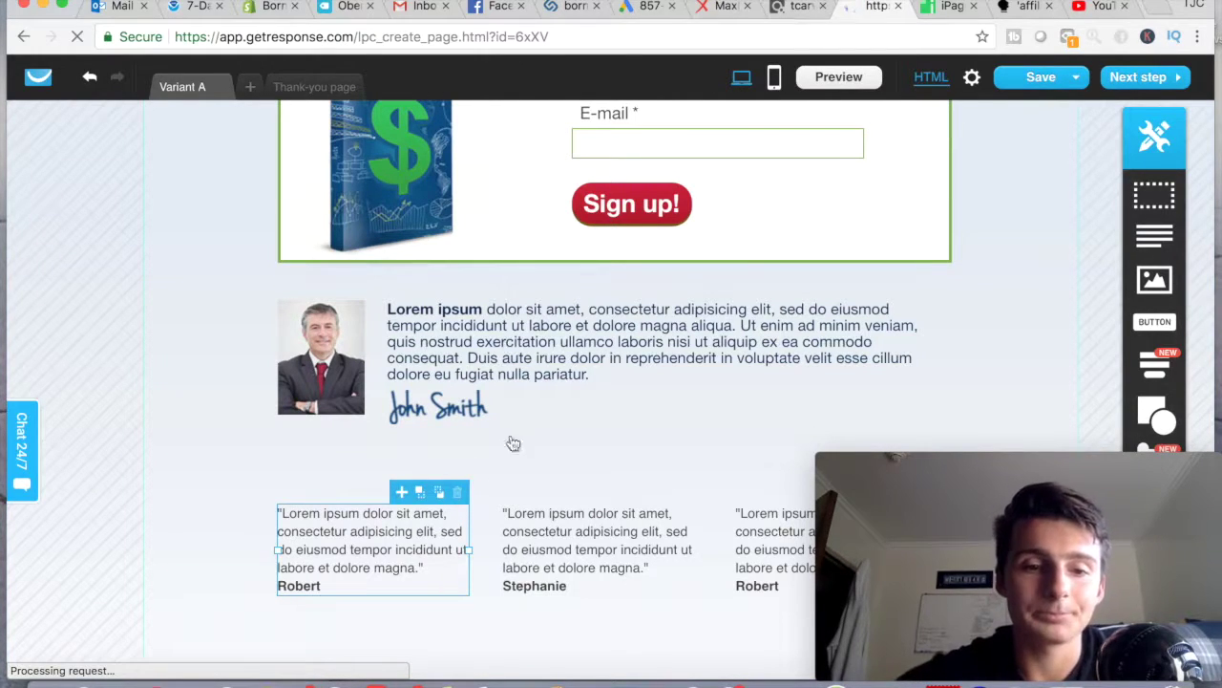
{"action": "key", "text": "BackSpace"}
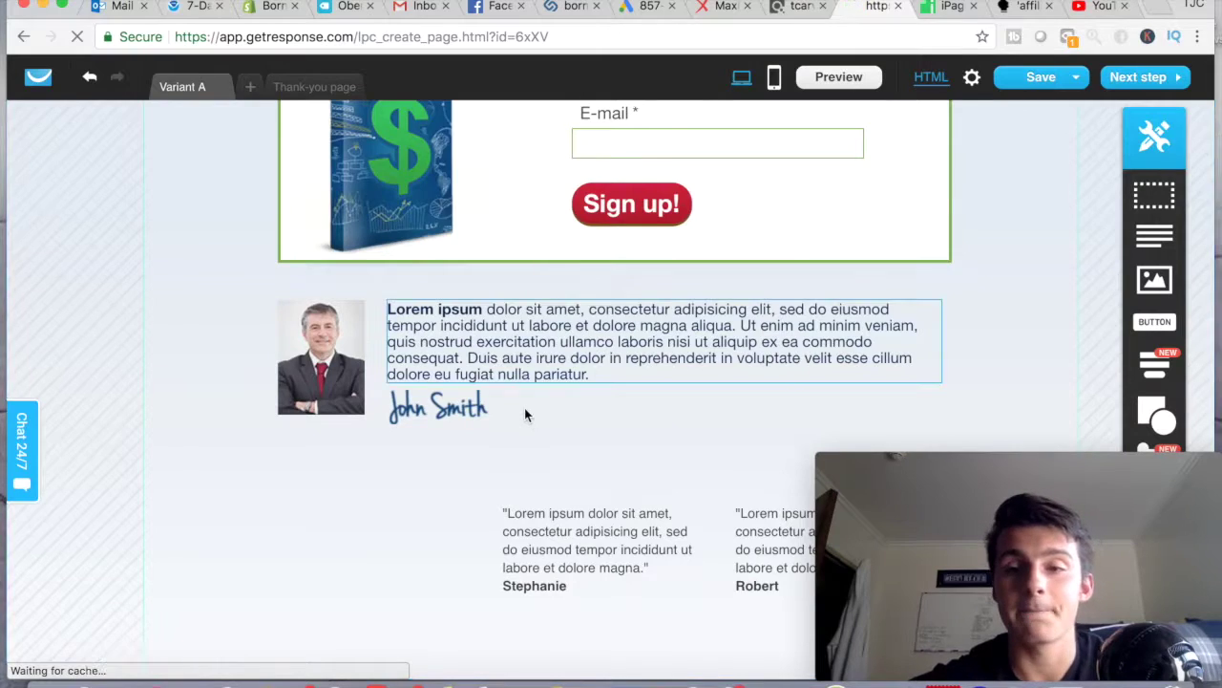
Step: Try to continue to the next step, then return to the editor to generate Variant A's mobile version
{"action": "scroll", "coordinate": [524, 411], "scroll_direction": "up", "scroll_amount": 4}
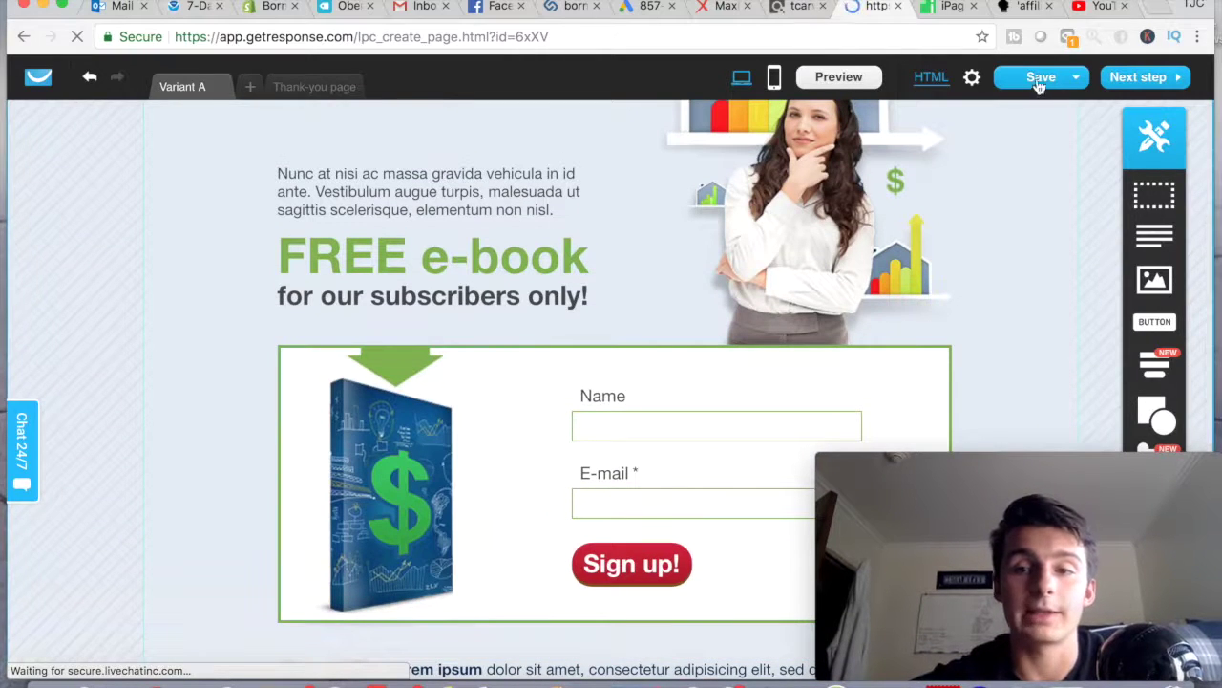
{"action": "left_click", "coordinate": [1129, 79]}
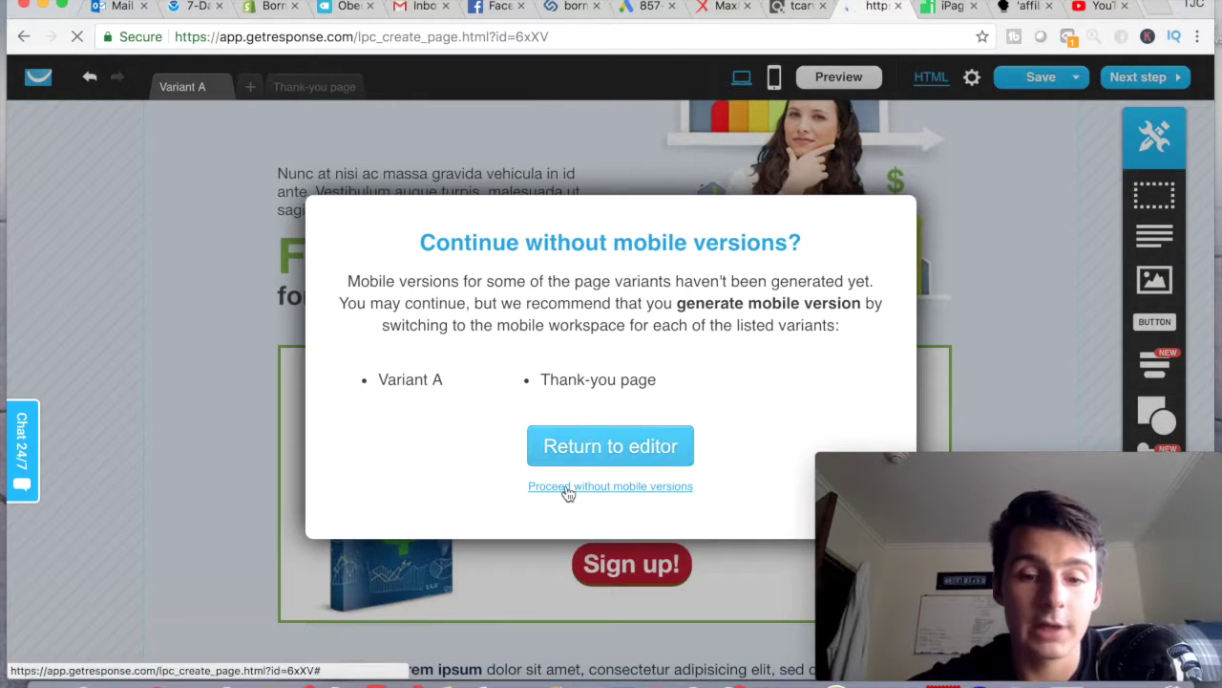
{"action": "left_click", "coordinate": [569, 441]}
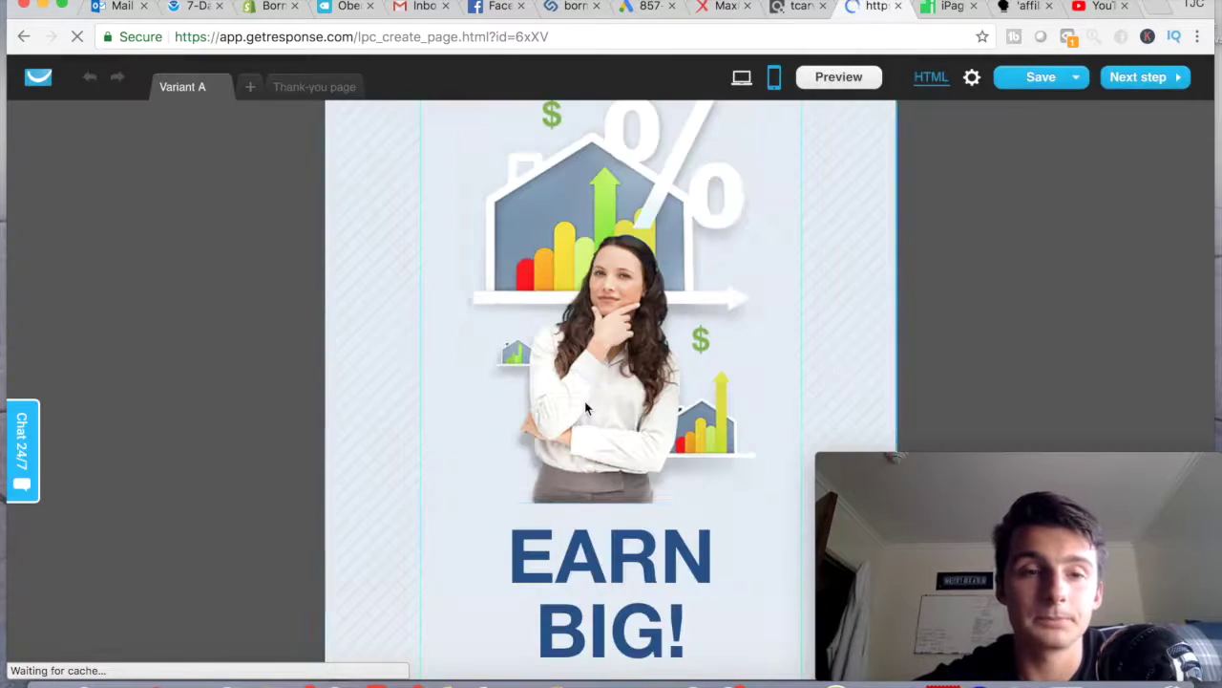
Step: Examine the mobile layout of Variant A, from the headline and image down to the e-book offer and sign-up form
{"action": "scroll", "coordinate": [616, 597], "scroll_direction": "down", "scroll_amount": 5}
{"action": "scroll", "coordinate": [616, 597], "scroll_direction": "down", "scroll_amount": 4}
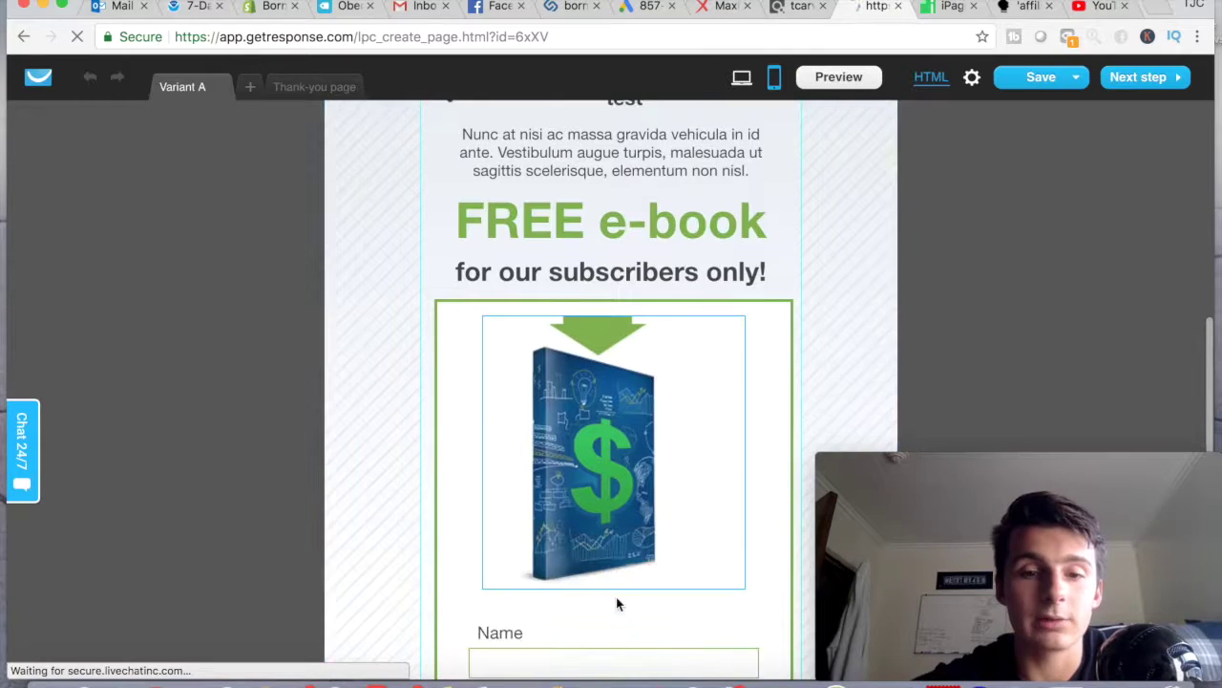
{"action": "scroll", "coordinate": [616, 603], "scroll_direction": "up", "scroll_amount": 9}
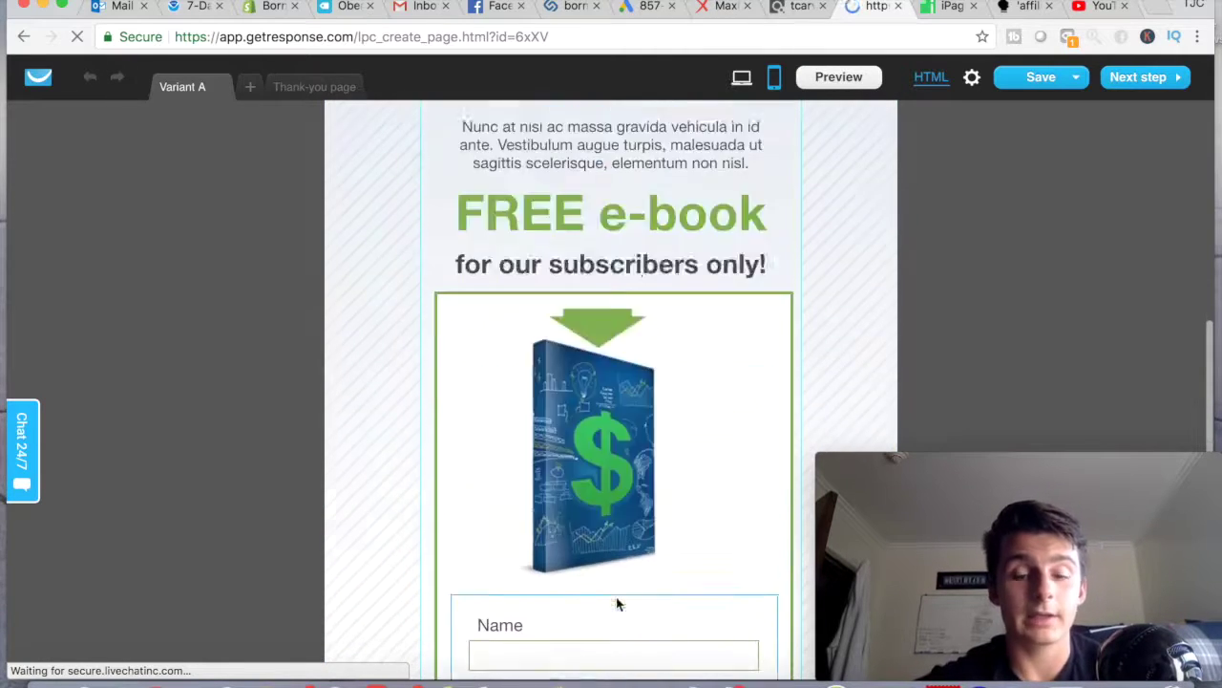
{"action": "scroll", "coordinate": [638, 430], "scroll_direction": "up", "scroll_amount": 1}
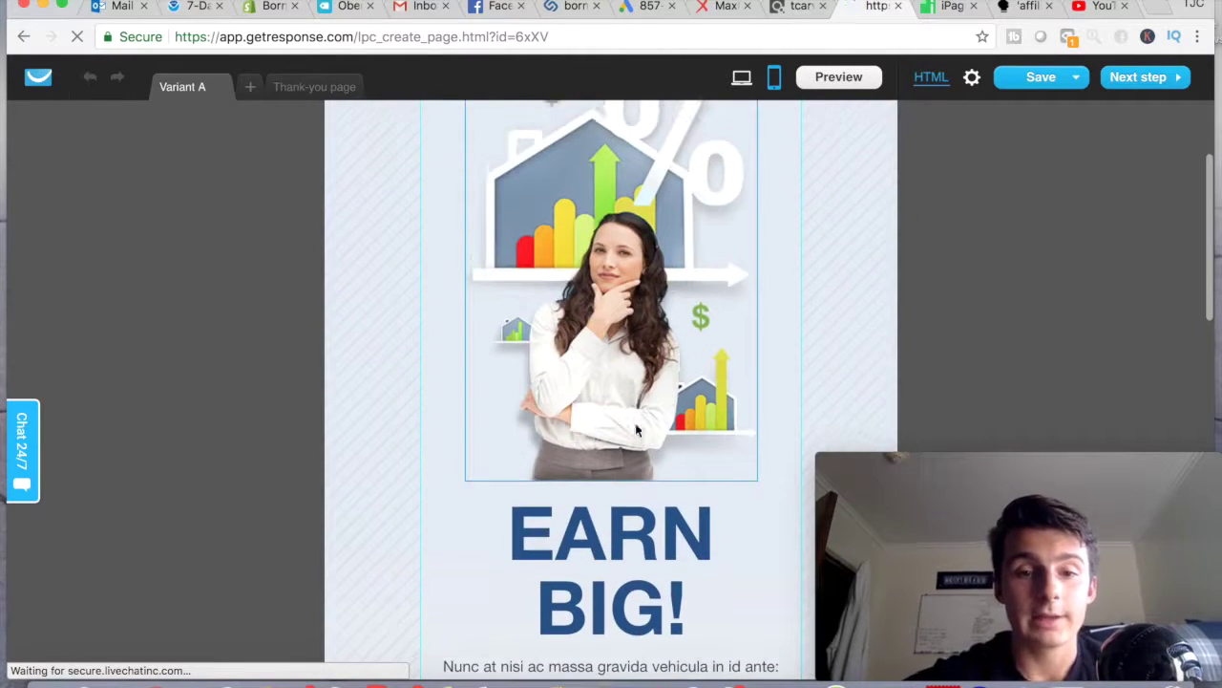
{"action": "scroll", "coordinate": [637, 429], "scroll_direction": "down", "scroll_amount": 9}
{"action": "scroll", "coordinate": [637, 430], "scroll_direction": "down", "scroll_amount": 3}
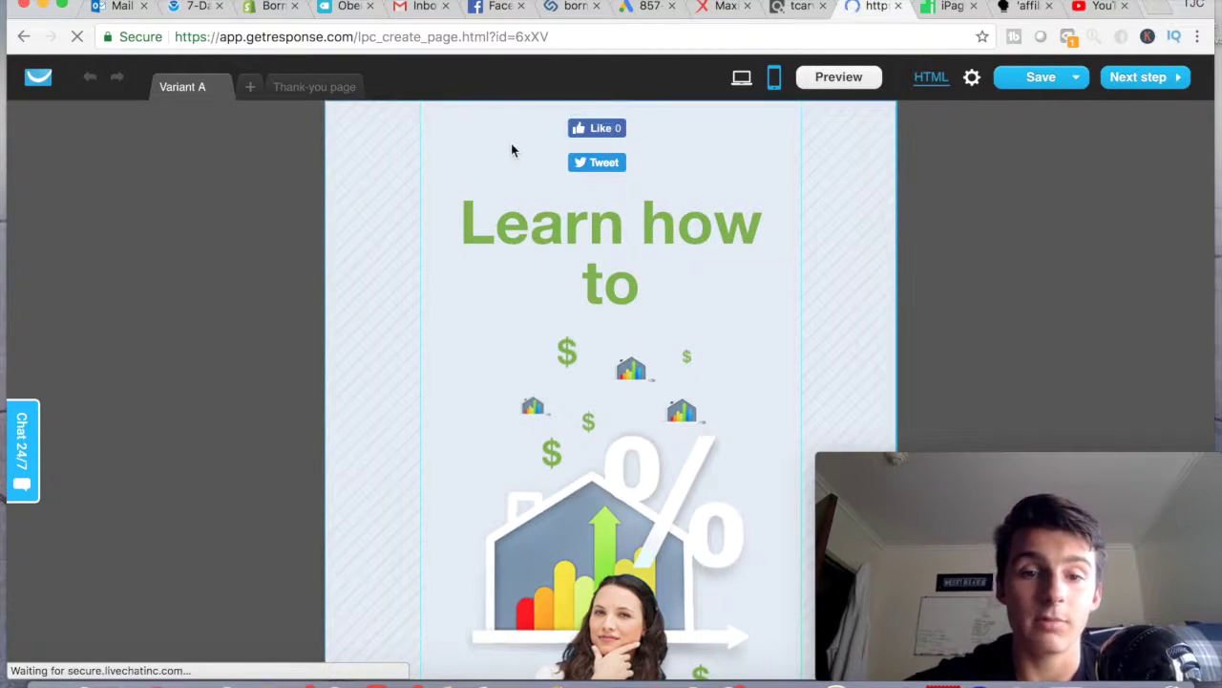
{"action": "left_click", "coordinate": [473, 159]}
{"action": "left_click", "coordinate": [706, 125]}
{"action": "scroll", "coordinate": [702, 271], "scroll_direction": "down", "scroll_amount": 3}
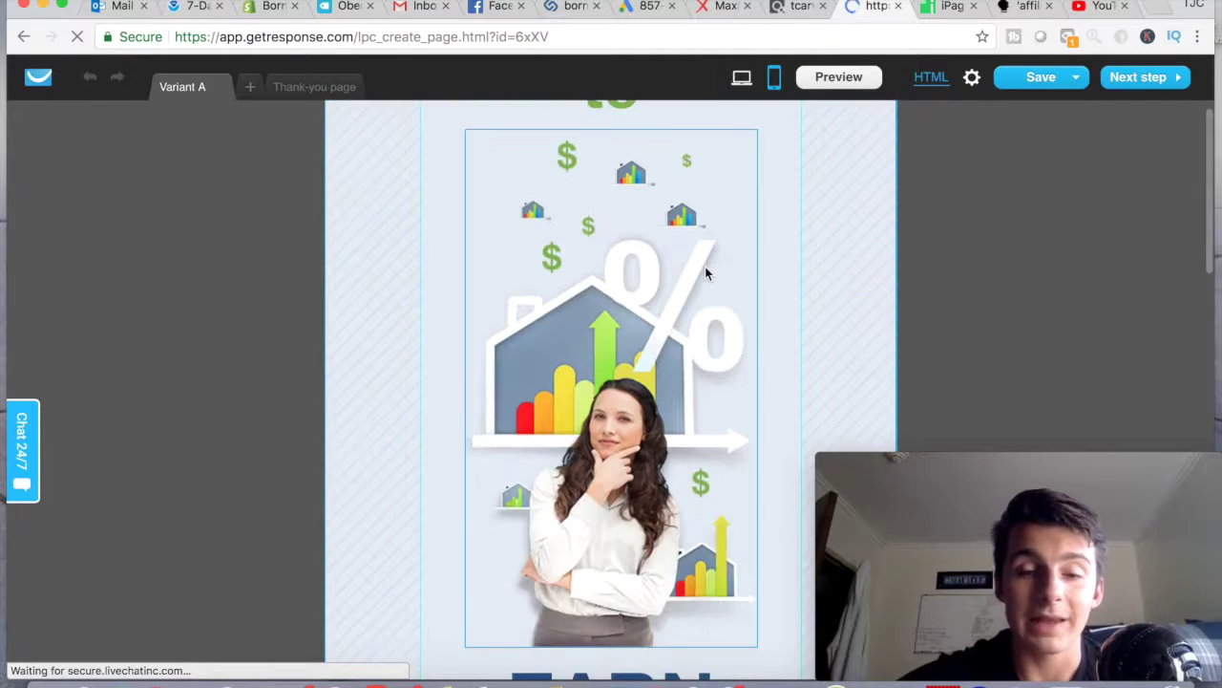
Step: Proceed to the landing page settings without further mobile versions and set the GetResponse subdomain to "freeaffiliatebook"
{"action": "left_click", "coordinate": [1146, 80]}
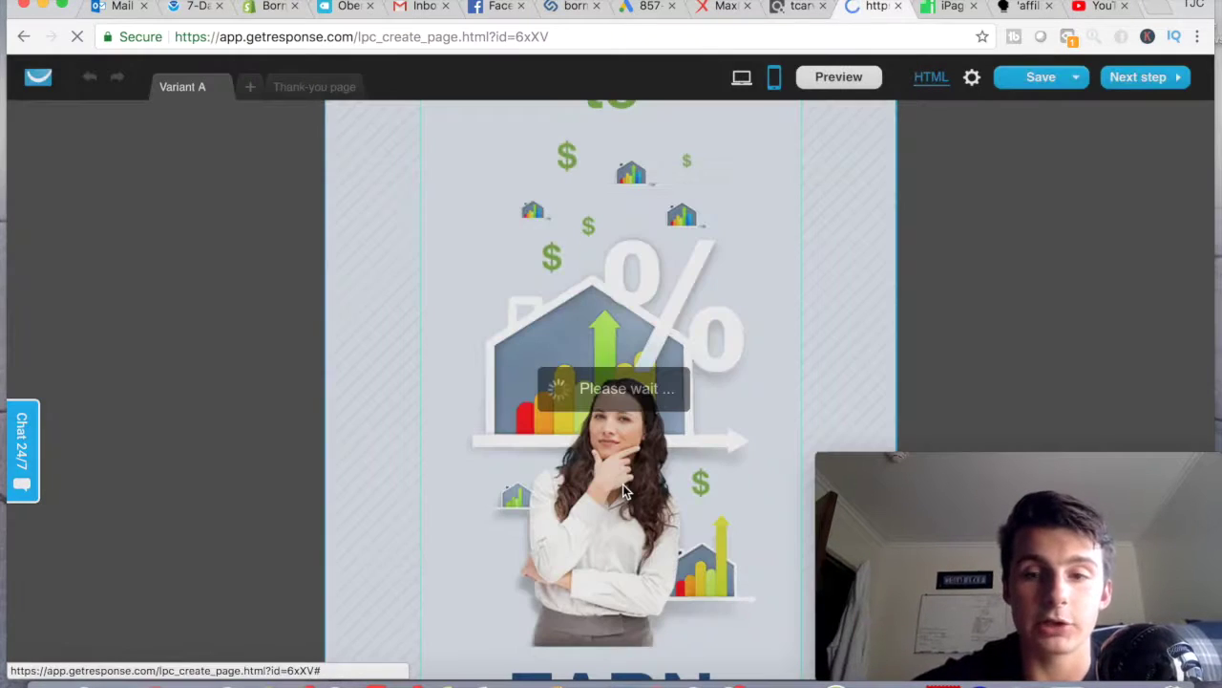
{"action": "left_click", "coordinate": [624, 487]}
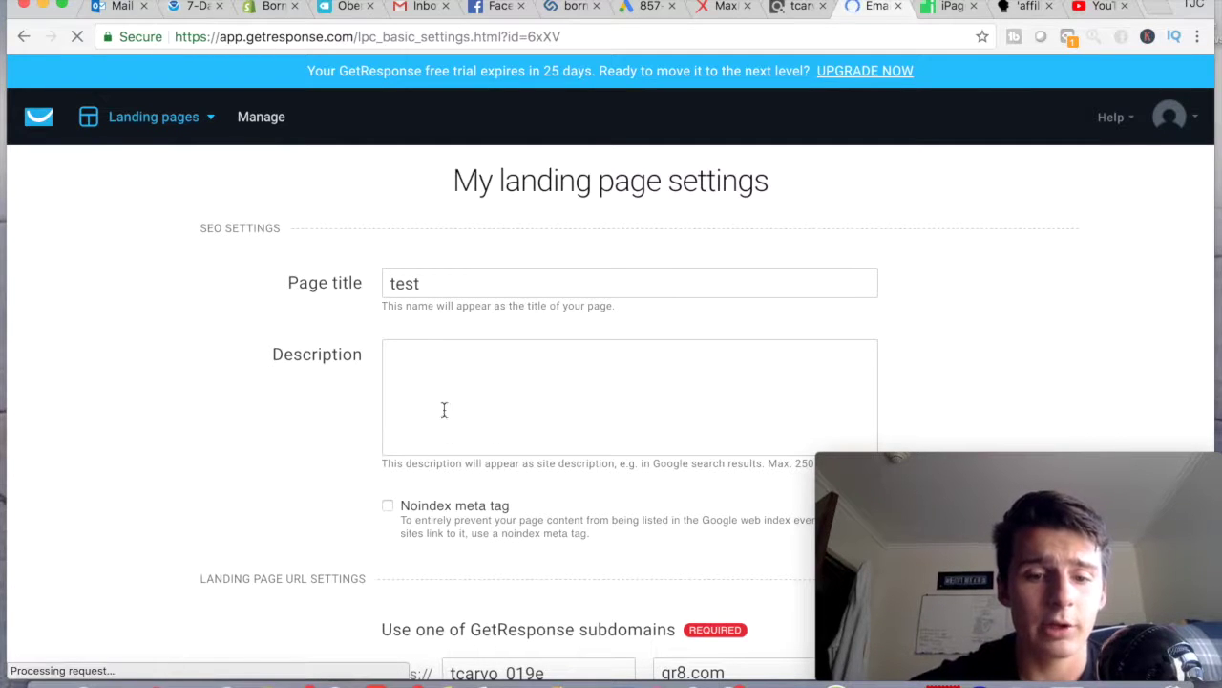
{"action": "scroll", "coordinate": [483, 418], "scroll_direction": "down", "scroll_amount": 3}
{"action": "scroll", "coordinate": [483, 417], "scroll_direction": "down", "scroll_amount": 2}
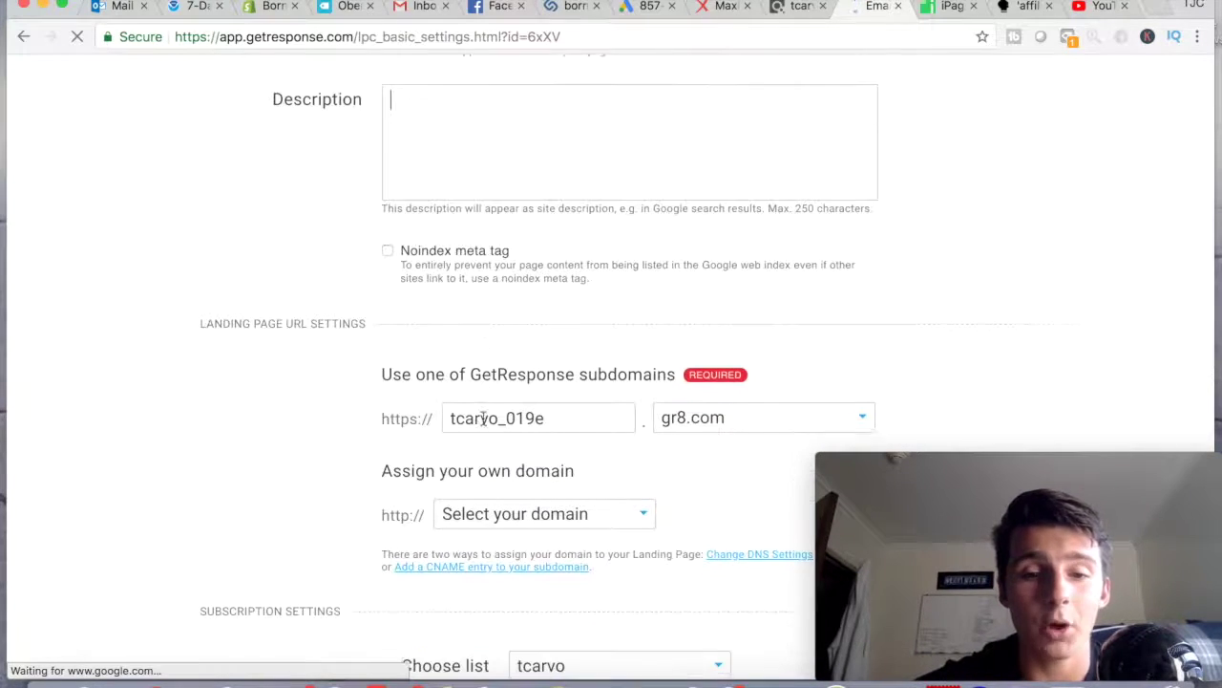
{"action": "double_click", "coordinate": [565, 416]}
{"action": "left_click_drag", "start_coordinate": [564, 417], "coordinate": [535, 415]}
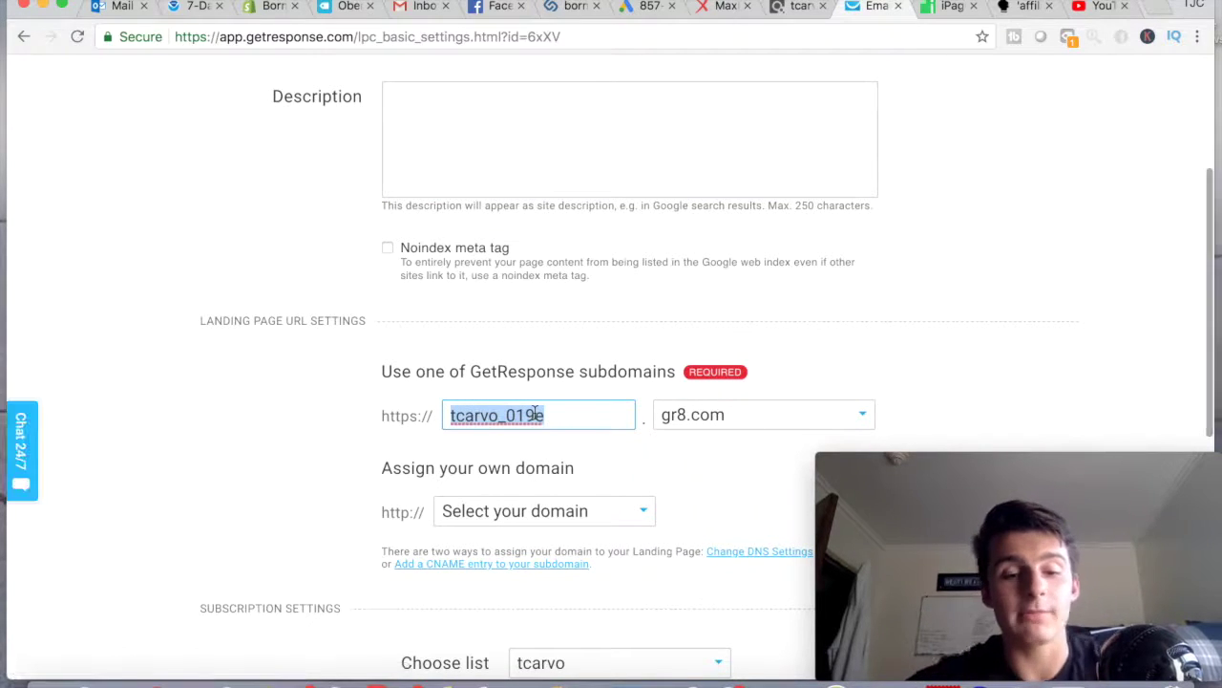
{"action": "type", "text": "freea"}
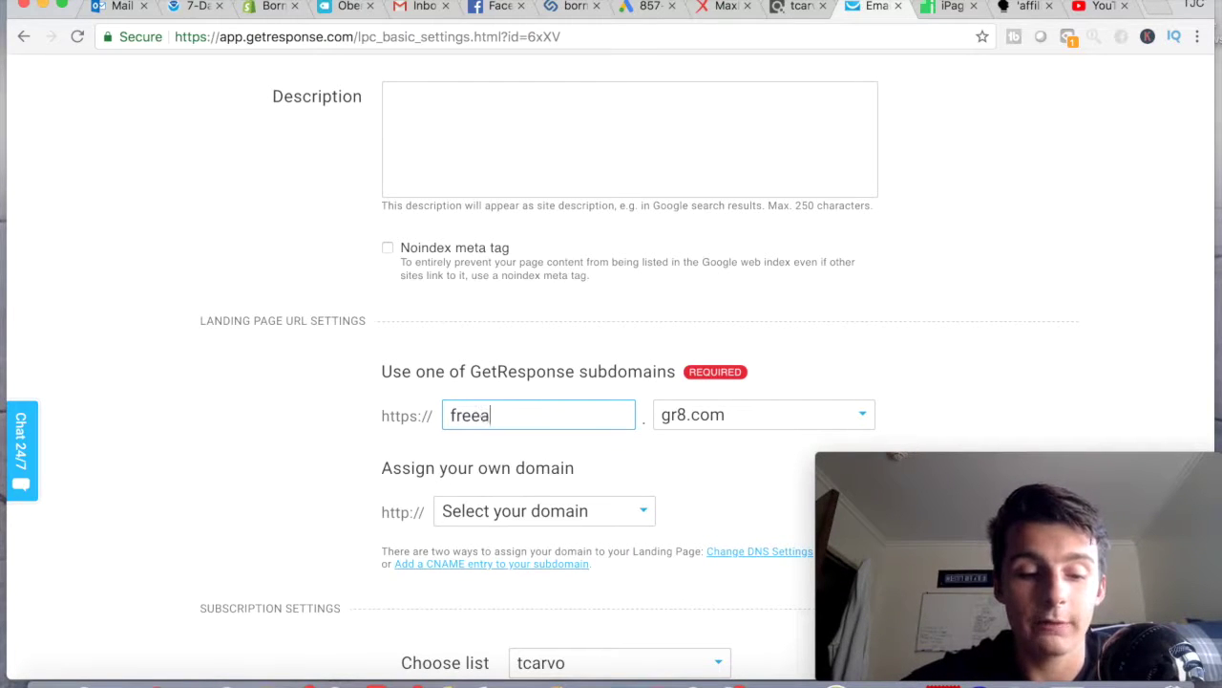
{"action": "type", "text": "ffi"}
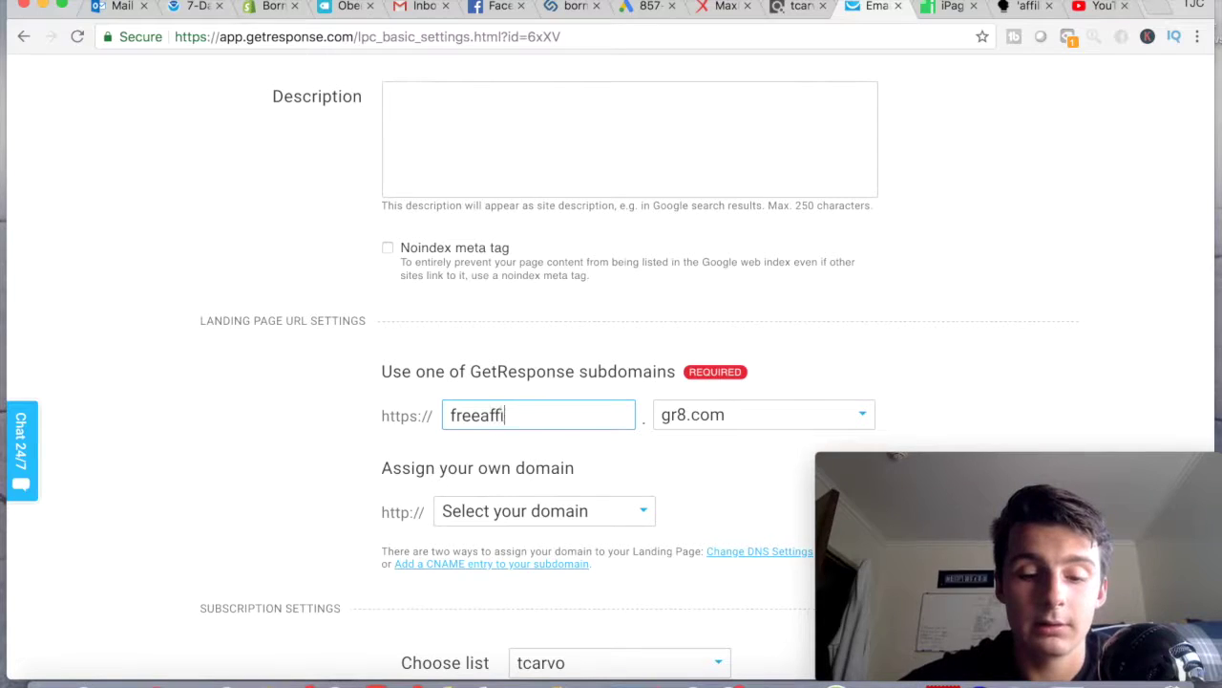
{"action": "type", "text": "liatebook"}
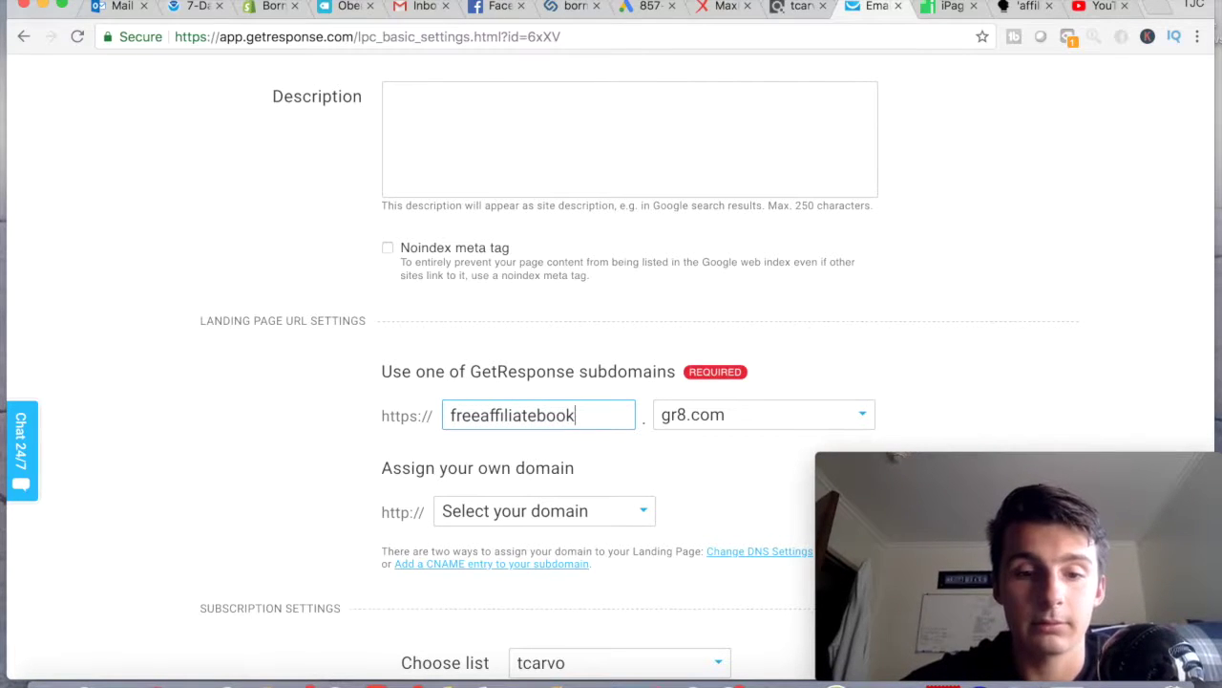
Step: Review the available GetResponse domain endings and the own-domain option, keeping gr8.com selected
{"action": "left_click", "coordinate": [718, 421]}
{"action": "scroll", "coordinate": [716, 420], "scroll_direction": "down", "scroll_amount": 2}
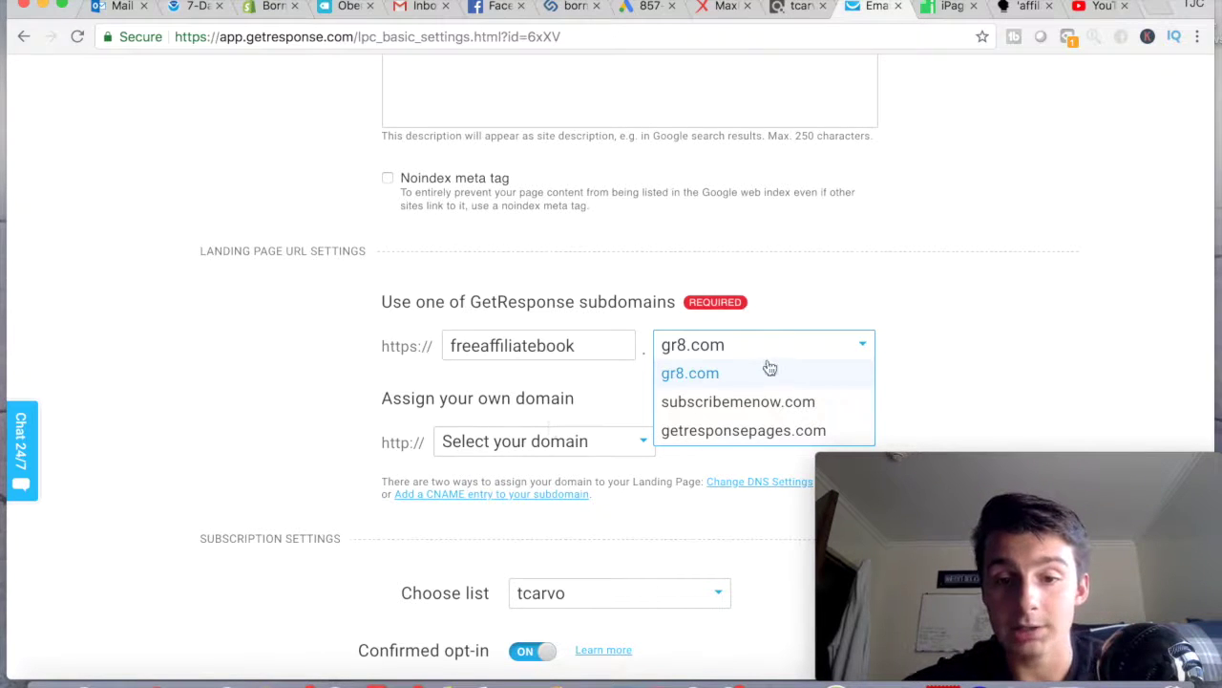
{"action": "left_click", "coordinate": [506, 445]}
{"action": "left_click", "coordinate": [504, 449]}
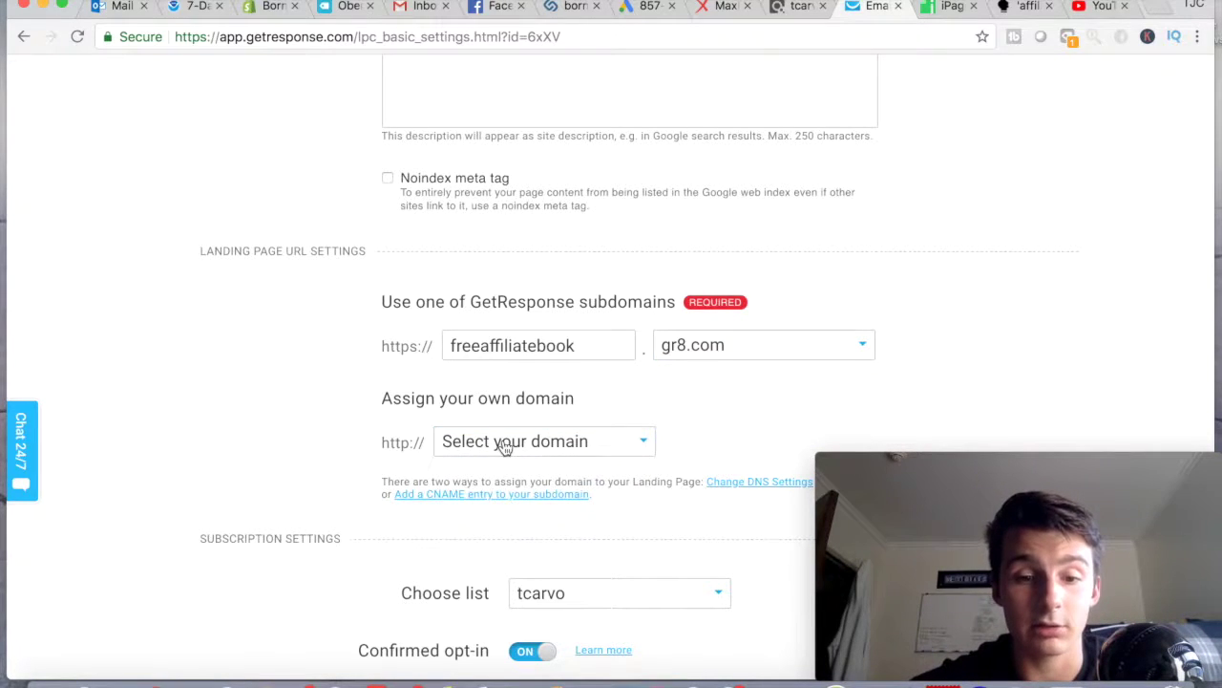
{"action": "left_click", "coordinate": [694, 344]}
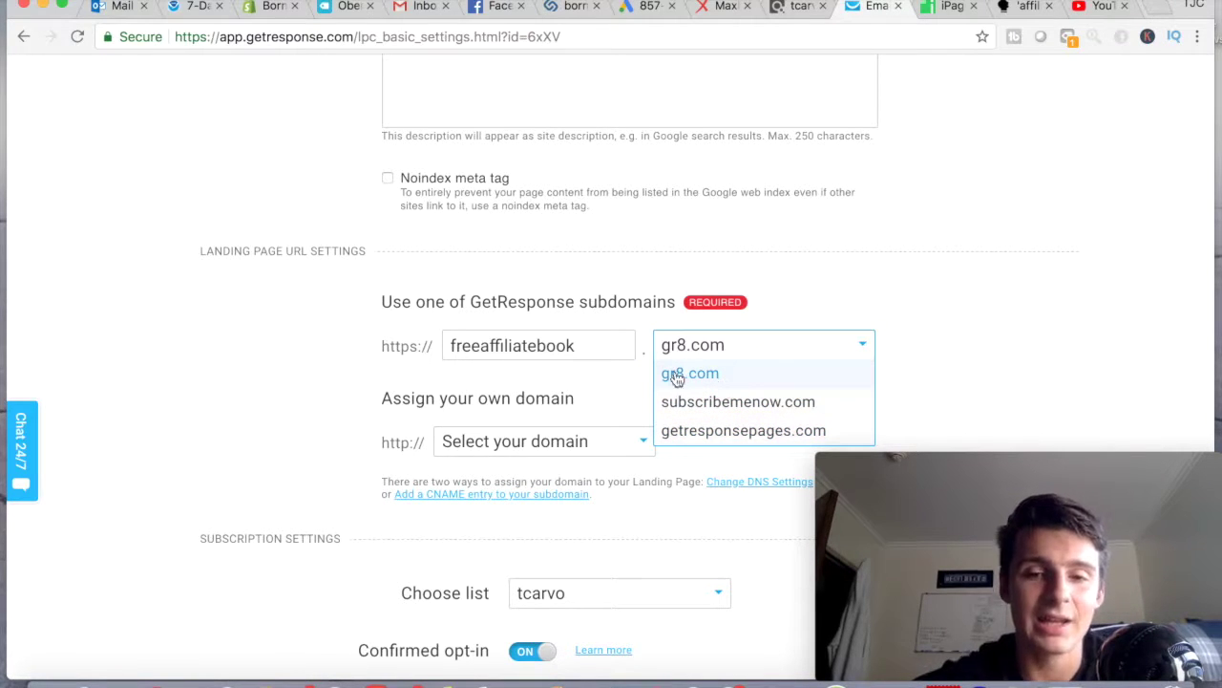
{"action": "left_click", "coordinate": [996, 352]}
Step: Turn confirmed opt-in off and back on in the subscription settings
{"action": "scroll", "coordinate": [996, 351], "scroll_direction": "down", "scroll_amount": 2}
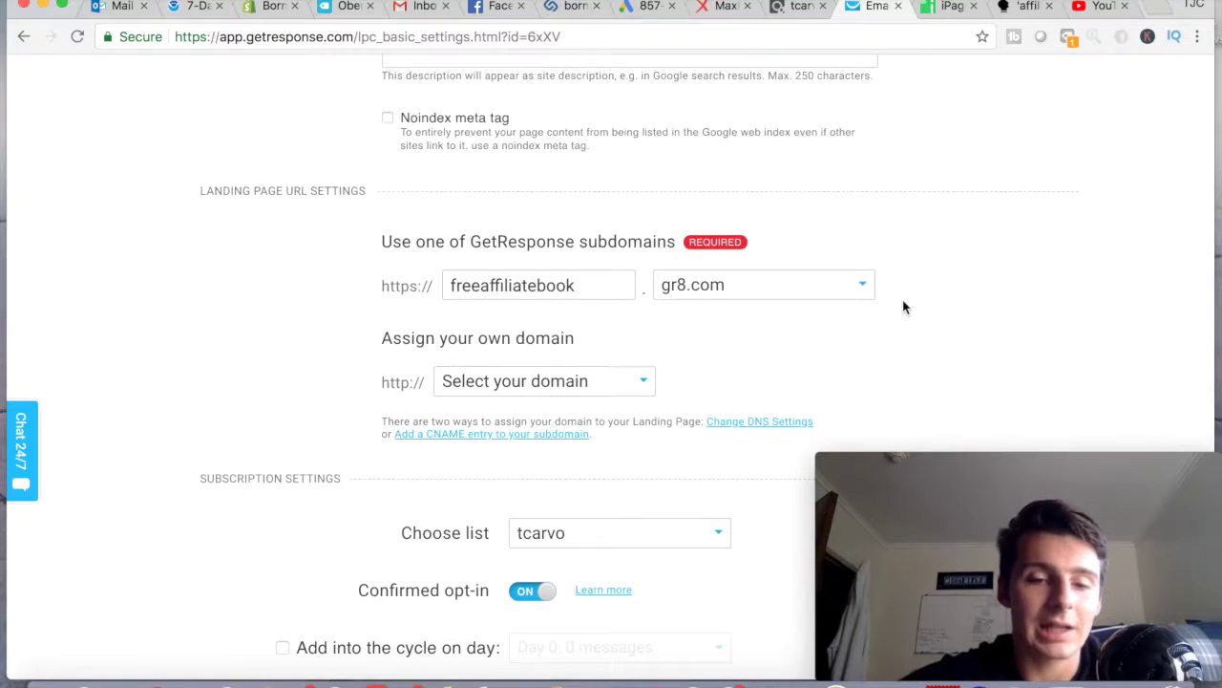
{"action": "scroll", "coordinate": [903, 305], "scroll_direction": "down", "scroll_amount": 2}
{"action": "scroll", "coordinate": [549, 416], "scroll_direction": "down", "scroll_amount": 2}
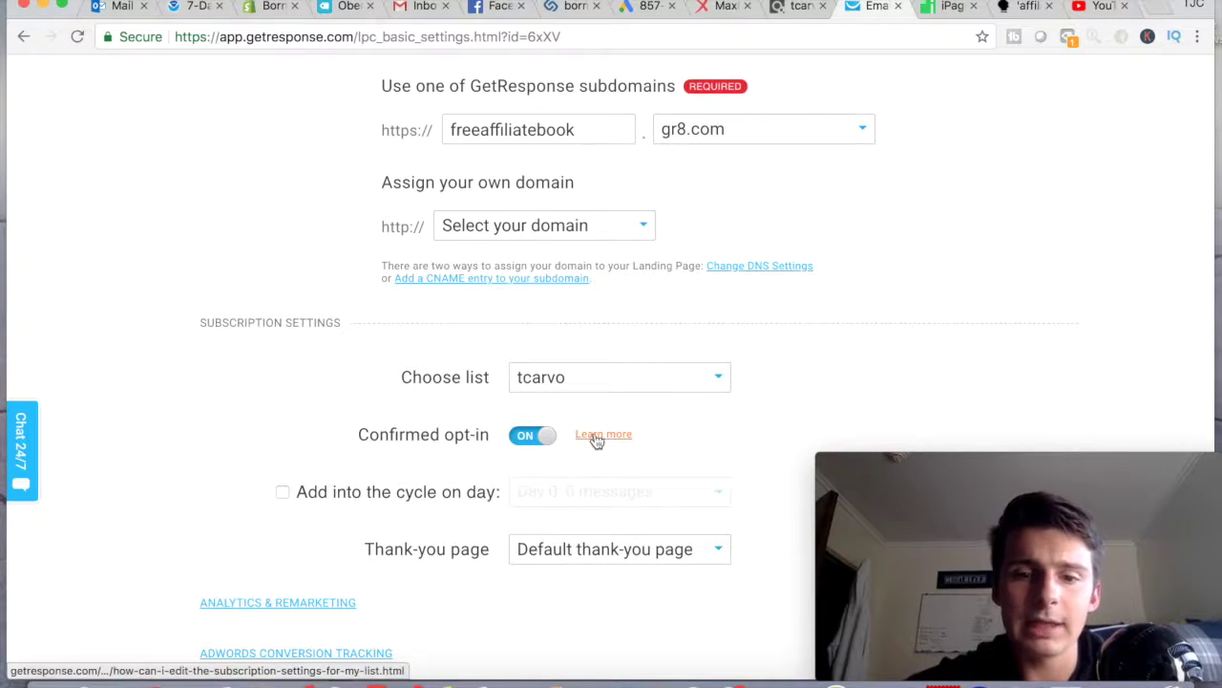
{"action": "left_click", "coordinate": [535, 437]}
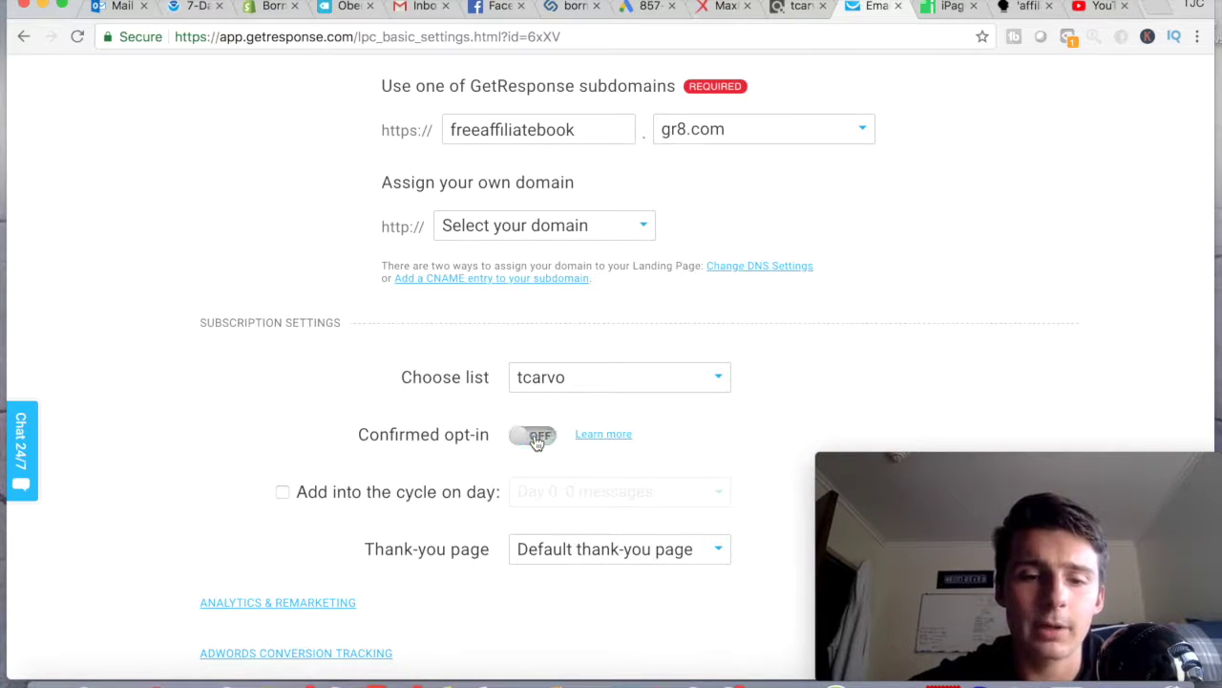
{"action": "left_click", "coordinate": [537, 438]}
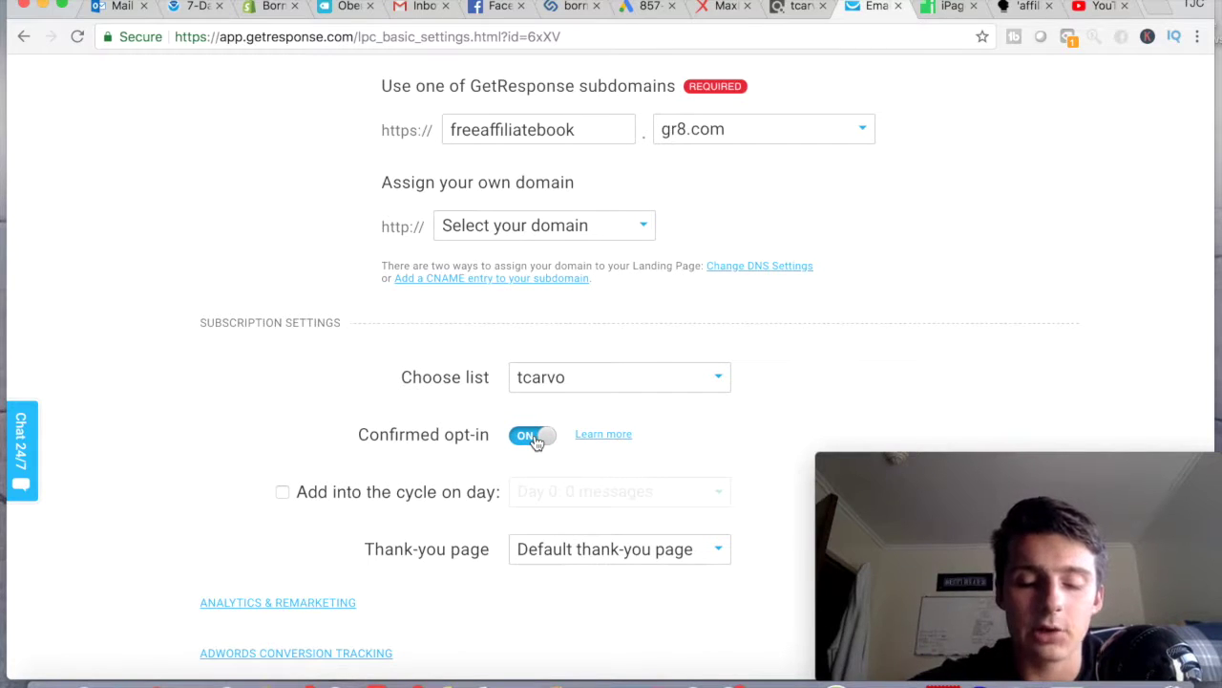
Step: Keep confirmed opt-in on after toggling it, and add new subscribers into the autoresponder cycle on day 0
{"action": "left_click", "coordinate": [536, 437]}
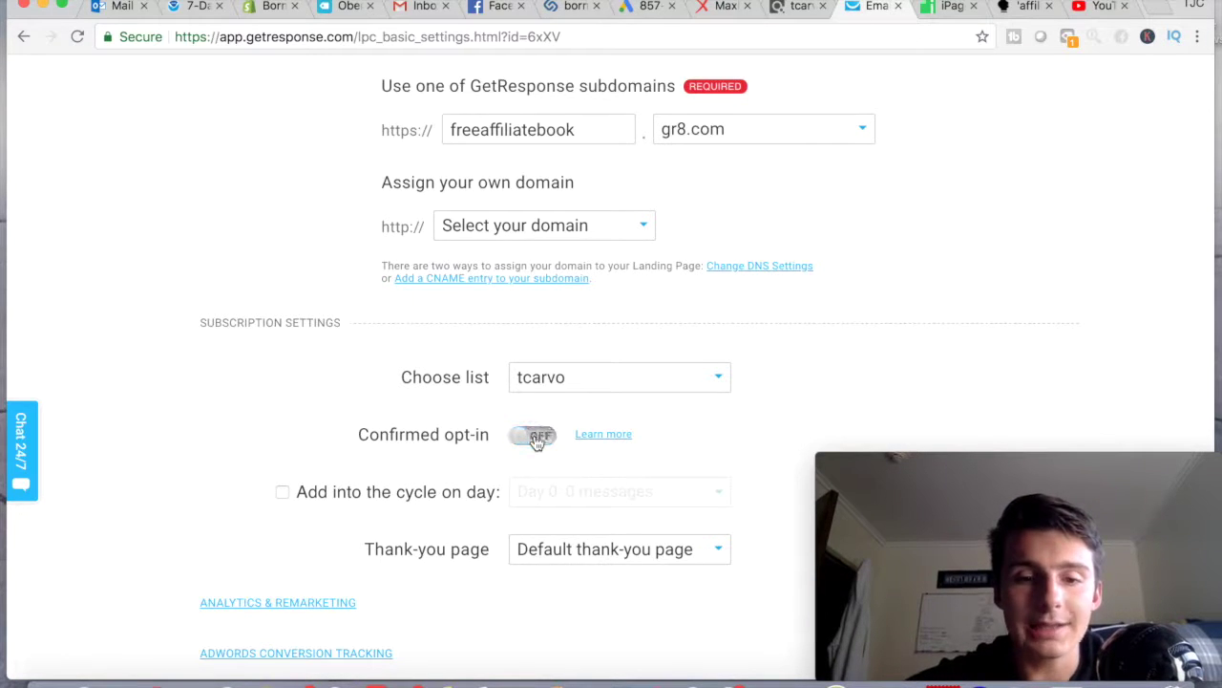
{"action": "left_click", "coordinate": [536, 437]}
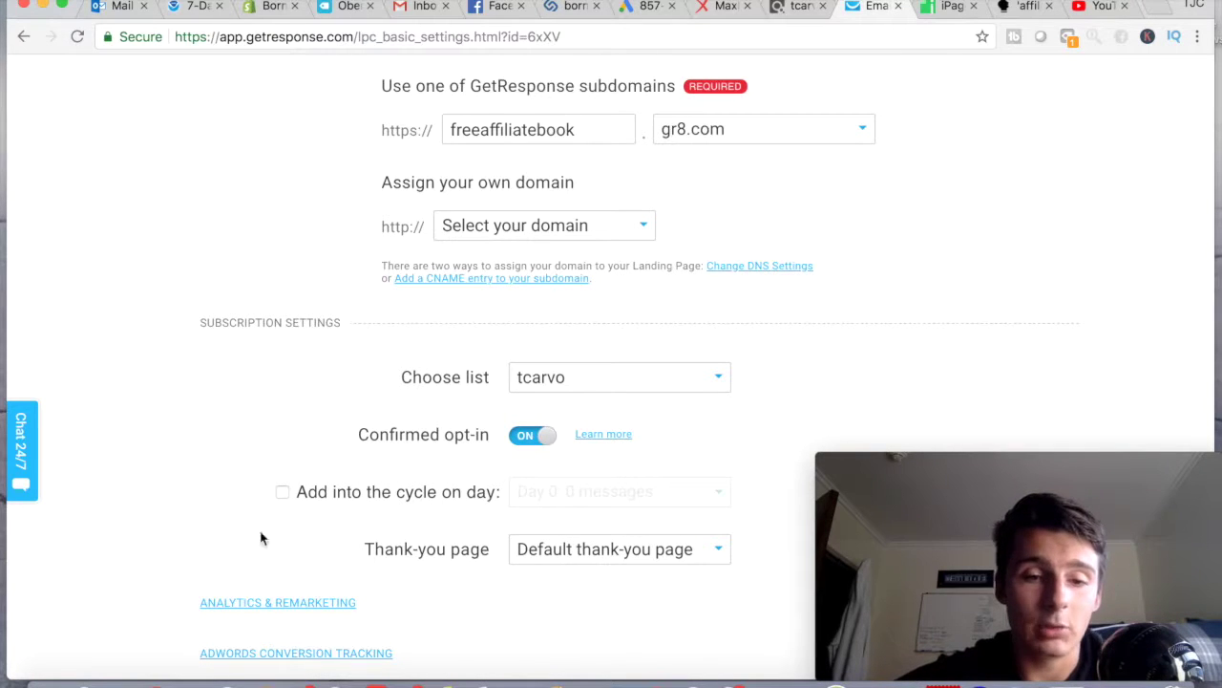
{"action": "left_click", "coordinate": [283, 493]}
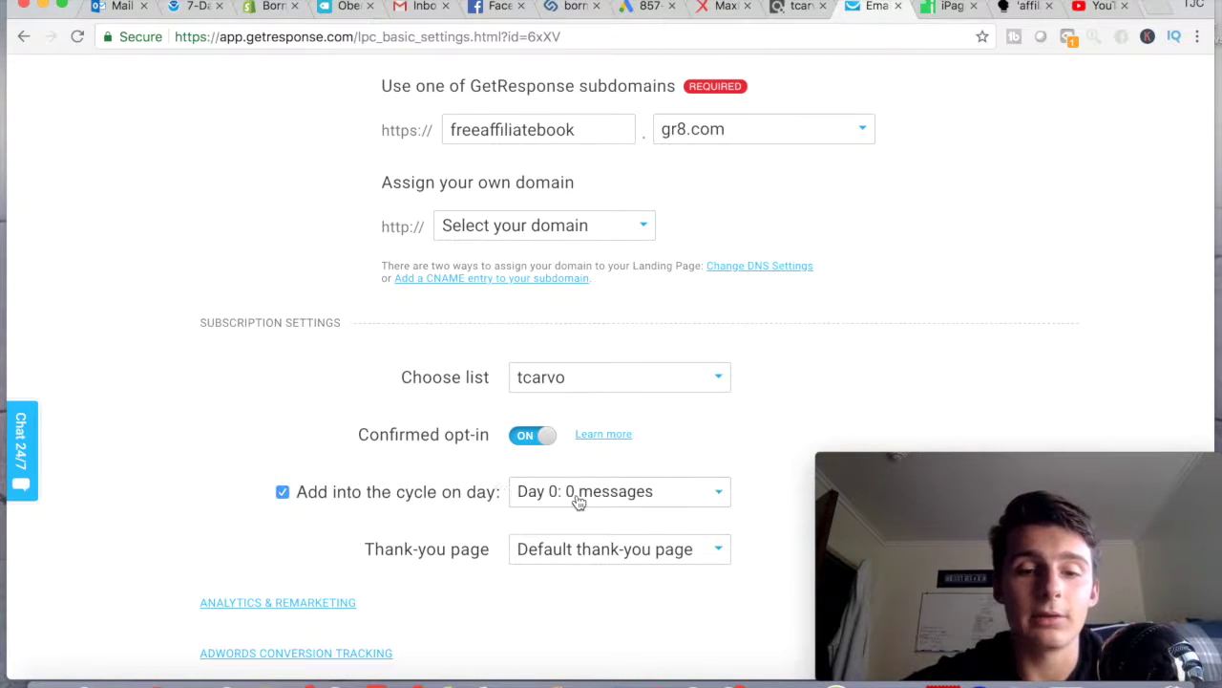
{"action": "left_click", "coordinate": [577, 500]}
{"action": "left_click", "coordinate": [576, 520]}
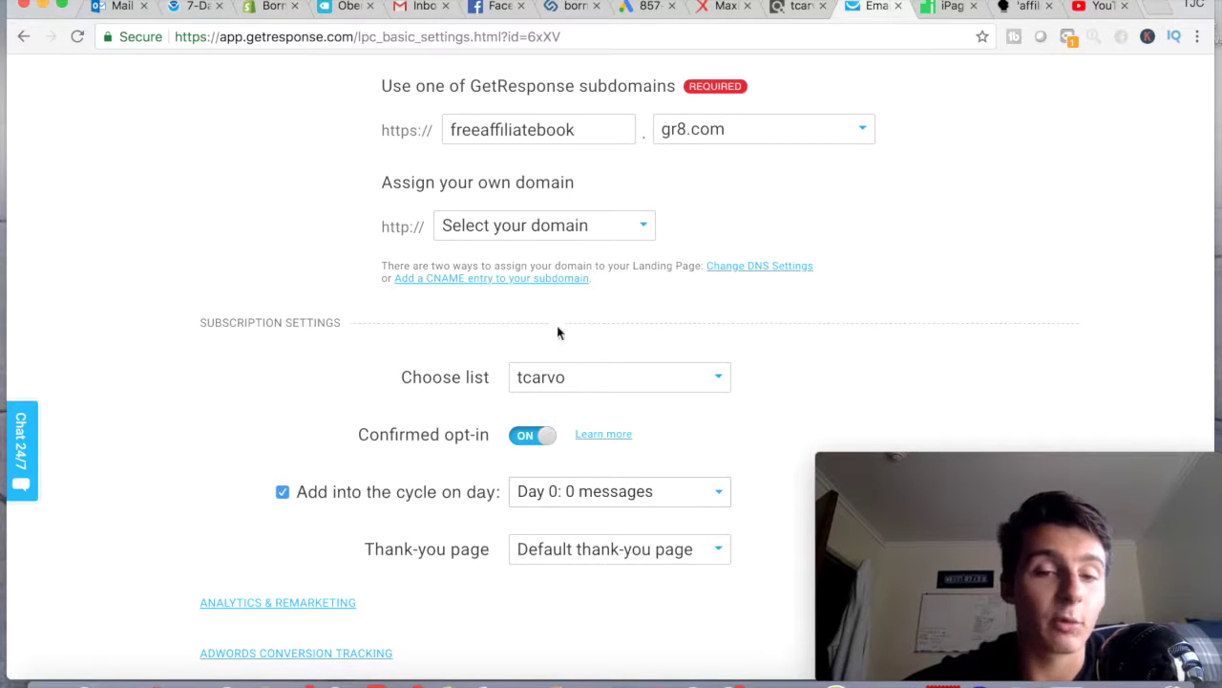
{"action": "left_click", "coordinate": [586, 491]}
{"action": "left_click", "coordinate": [587, 491]}
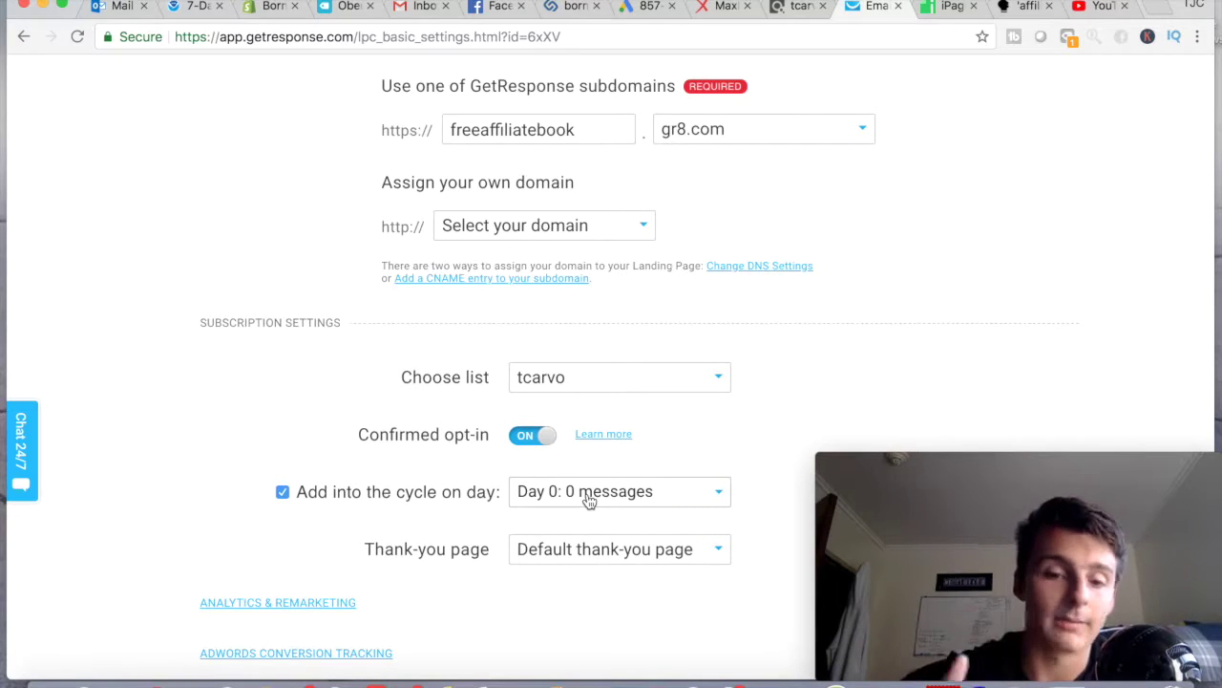
Step: Switch the thank-you page setting to a custom thank-you page and activate its custom URL field
{"action": "scroll", "coordinate": [608, 544], "scroll_direction": "down", "scroll_amount": 2}
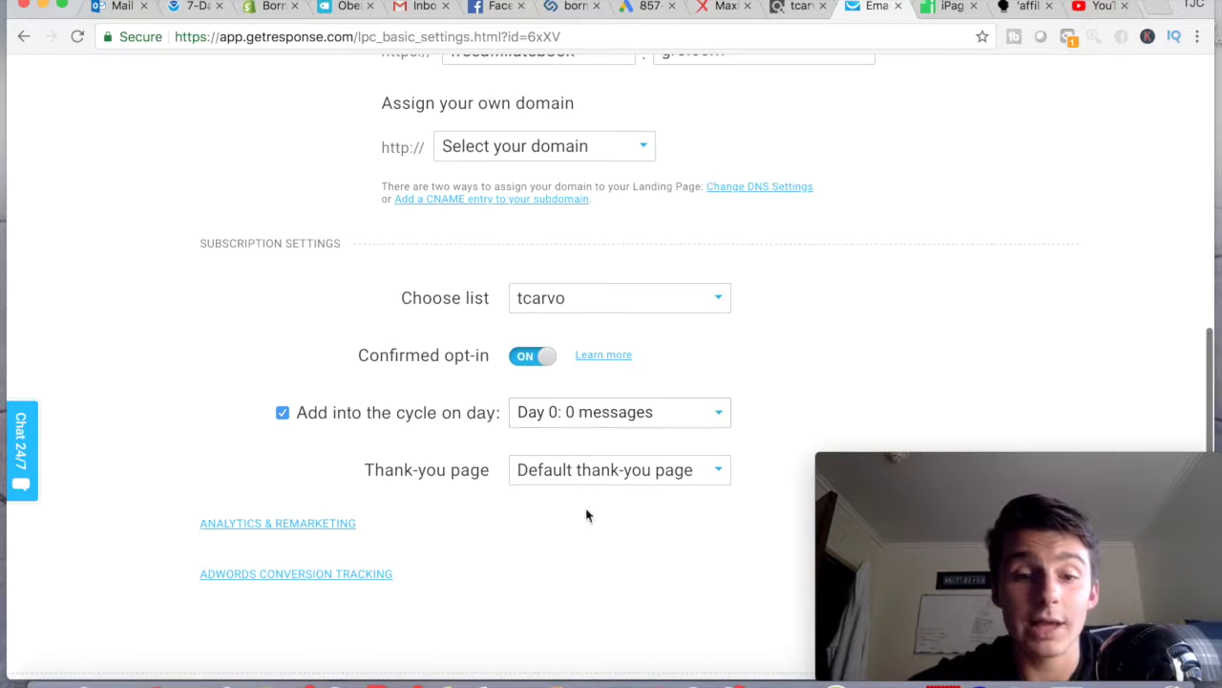
{"action": "scroll", "coordinate": [387, 472], "scroll_direction": "down", "scroll_amount": 2}
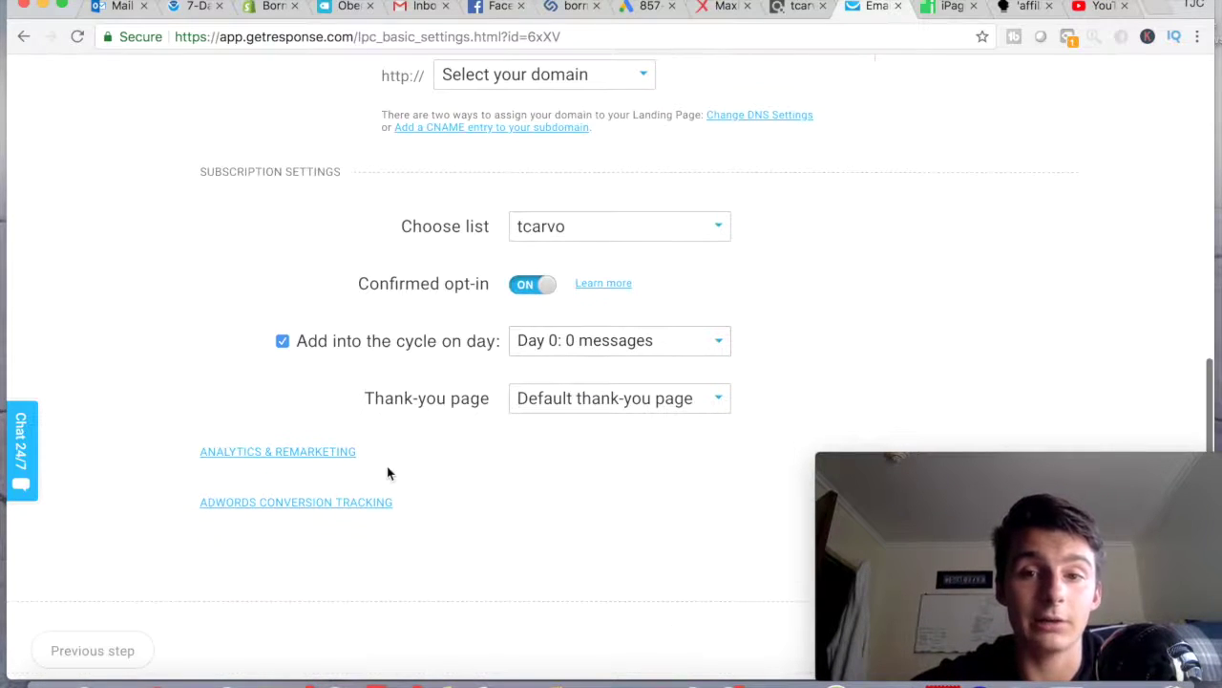
{"action": "left_click", "coordinate": [572, 409]}
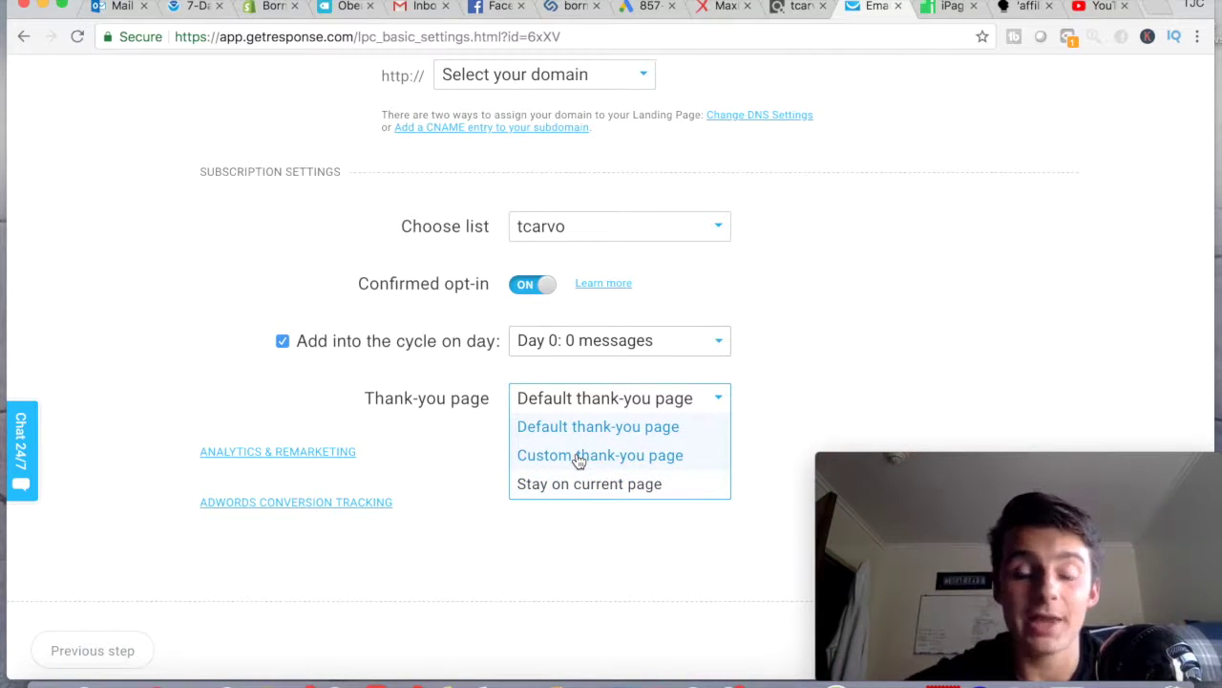
{"action": "left_click", "coordinate": [579, 455]}
{"action": "left_click", "coordinate": [547, 456]}
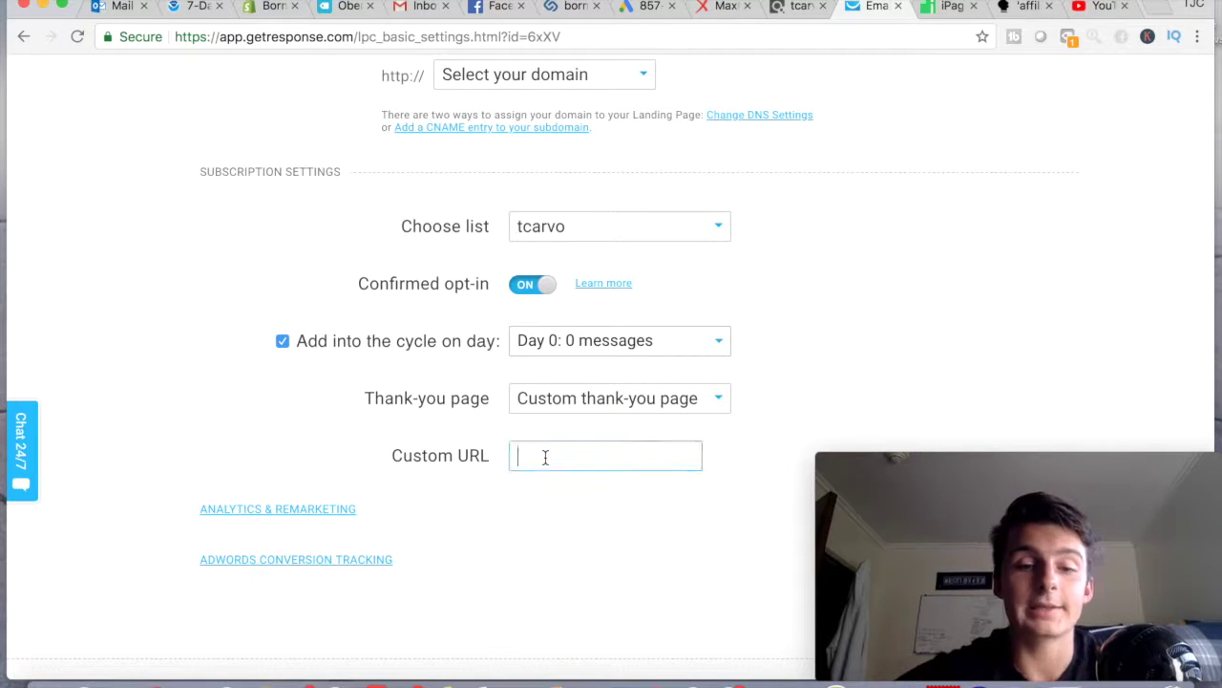
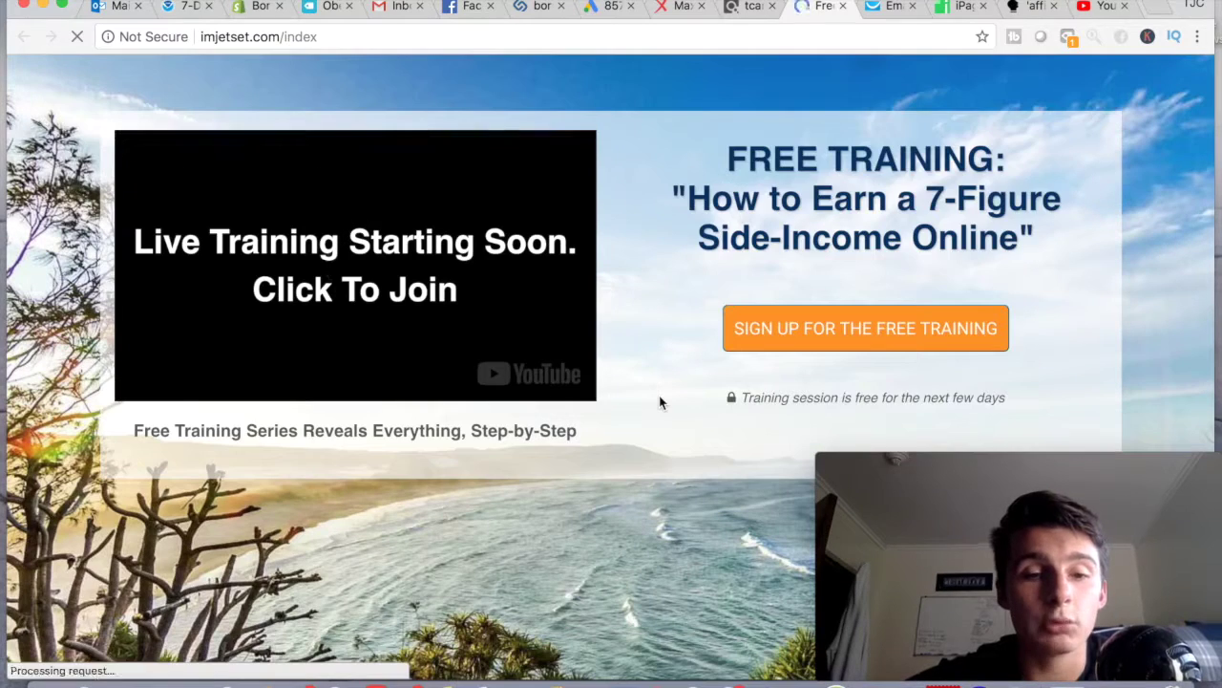
Step: Copy the imjetset.com/index address from the free training page and enter it as the custom thank-you URL
{"action": "left_click", "coordinate": [363, 41]}
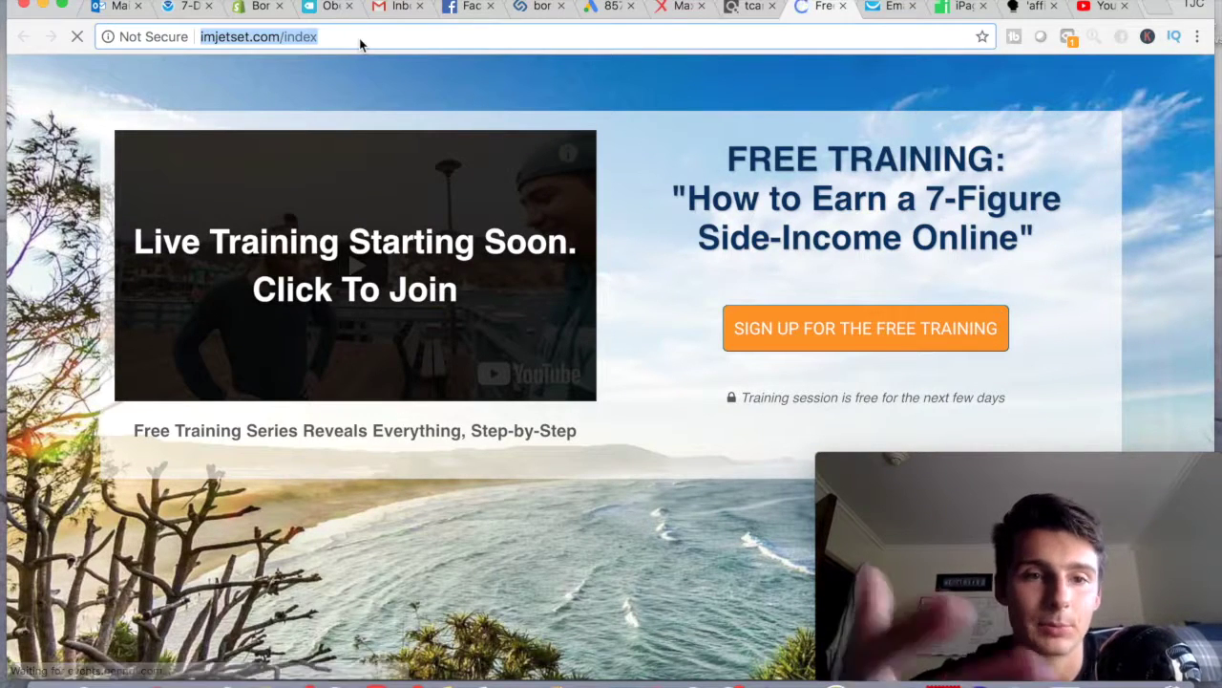
{"action": "left_click_drag", "start_coordinate": [203, 38], "coordinate": [334, 37]}
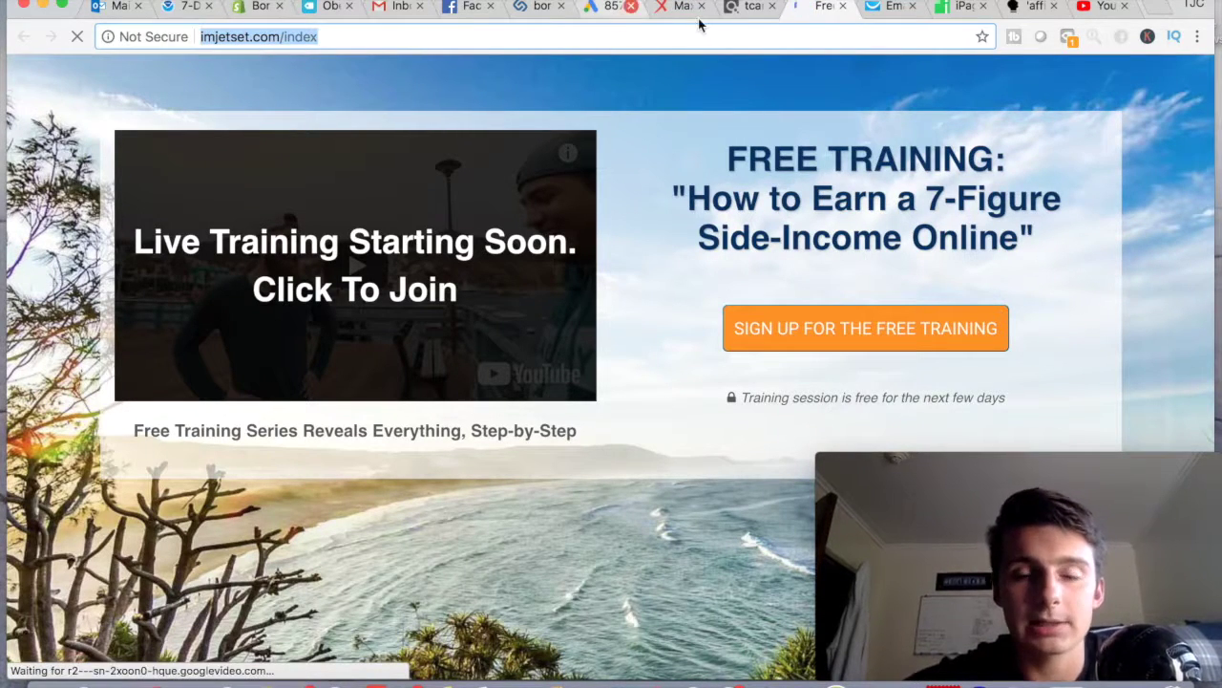
{"action": "left_click", "coordinate": [885, 10]}
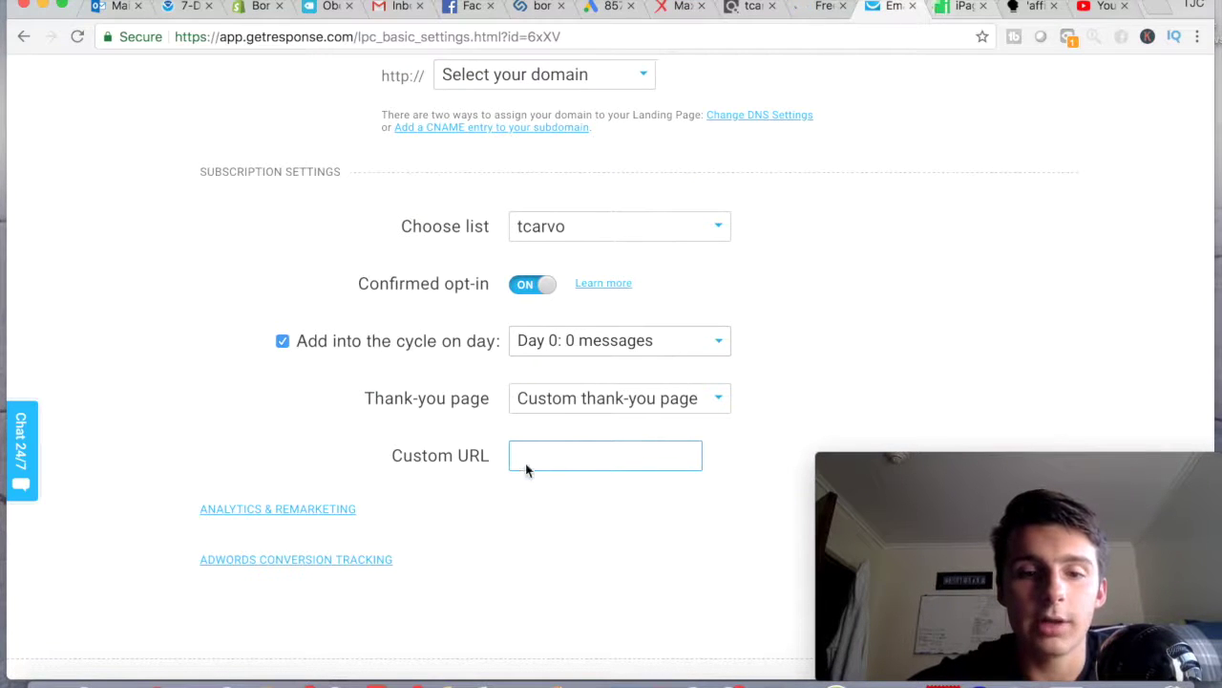
{"action": "key", "text": "super+v"}
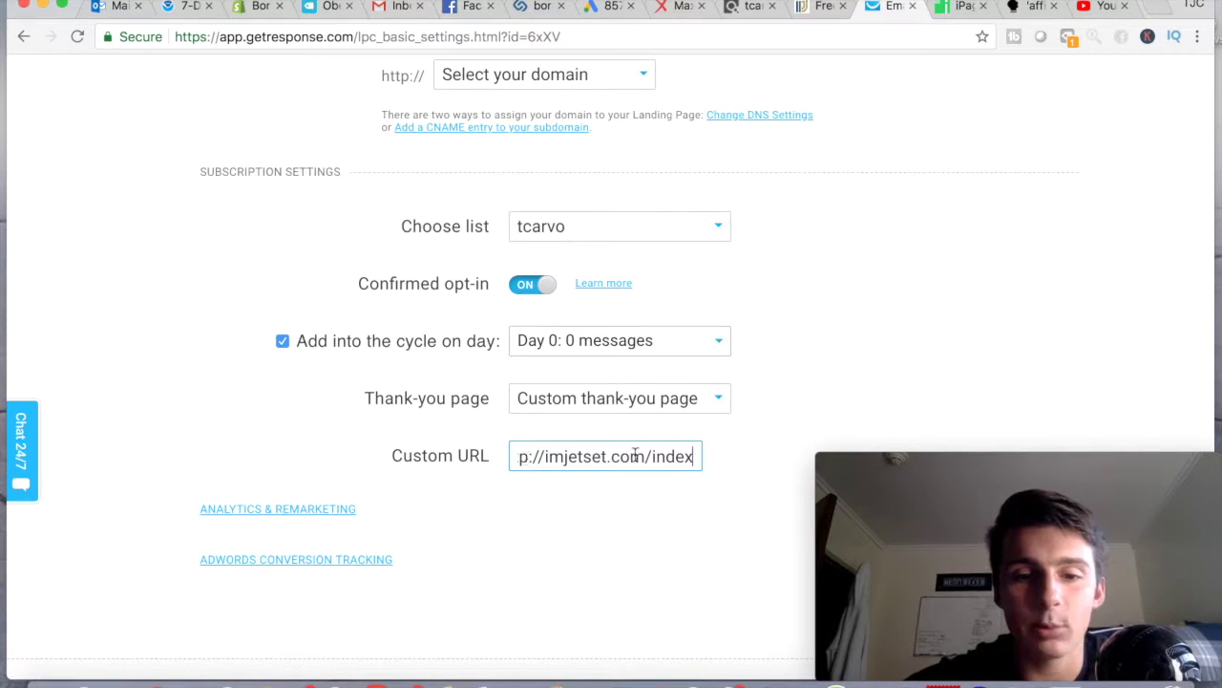
Step: Examine the offer headline on the imjetset.com free training page and return to the landing page settings
{"action": "left_click", "coordinate": [818, 7]}
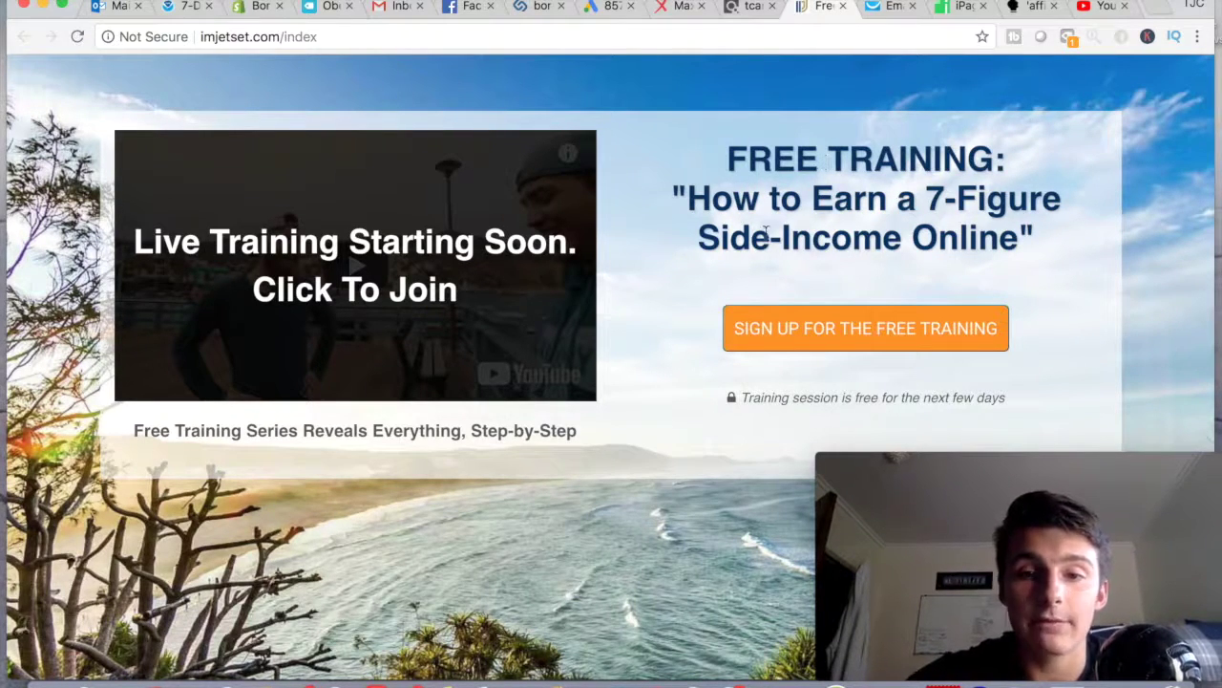
{"action": "left_click_drag", "start_coordinate": [707, 240], "coordinate": [1020, 243]}
{"action": "left_click", "coordinate": [1020, 244]}
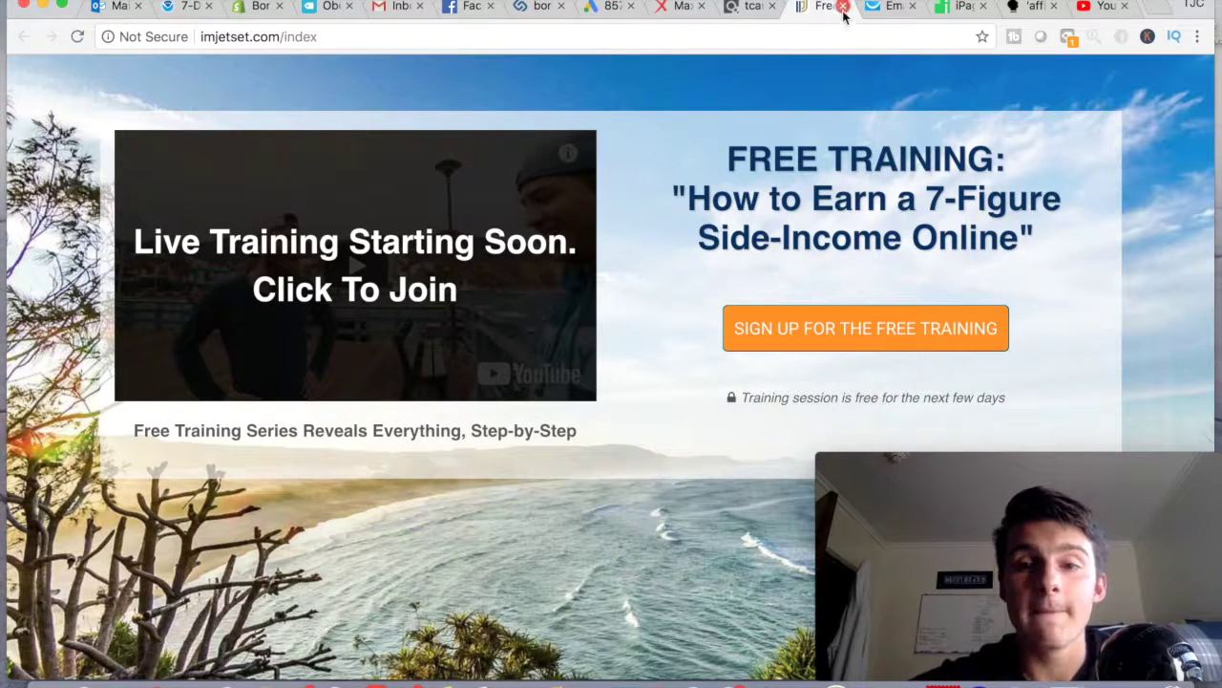
{"action": "left_click", "coordinate": [887, 8]}
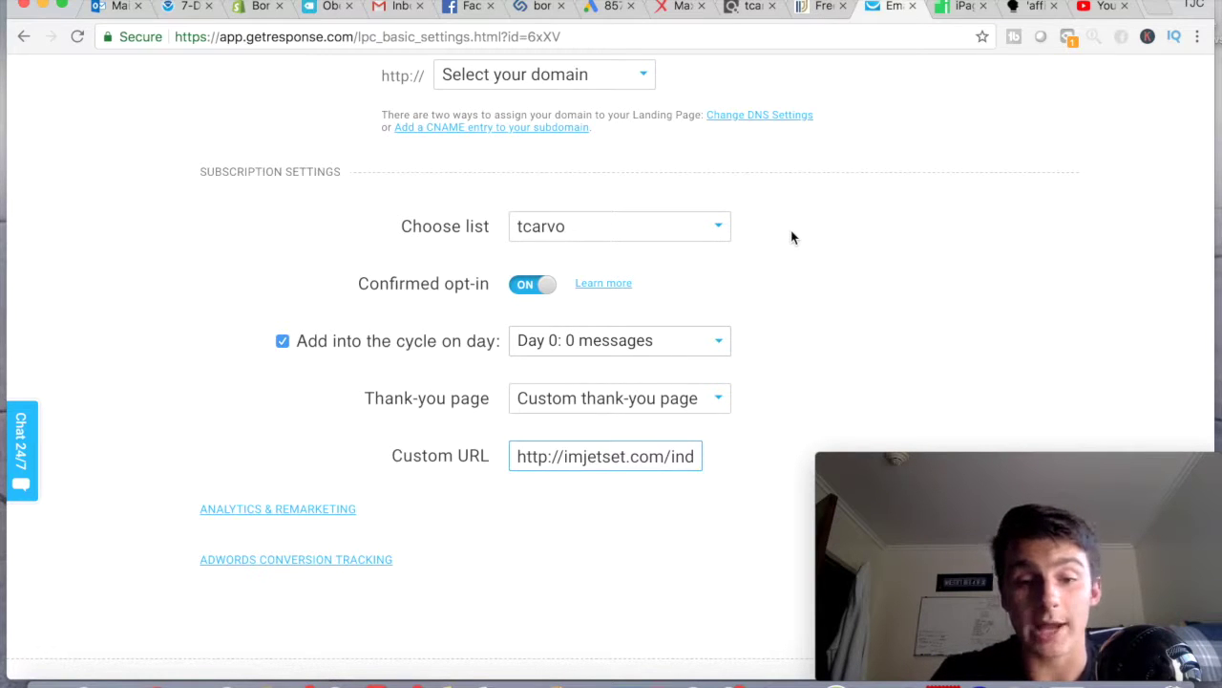
Step: Check the full custom thank-you URL and review the subscription settings down to the end of the page
{"action": "left_click_drag", "start_coordinate": [518, 455], "coordinate": [692, 461]}
{"action": "left_click", "coordinate": [694, 459]}
{"action": "scroll", "coordinate": [734, 462], "scroll_direction": "down", "scroll_amount": 2}
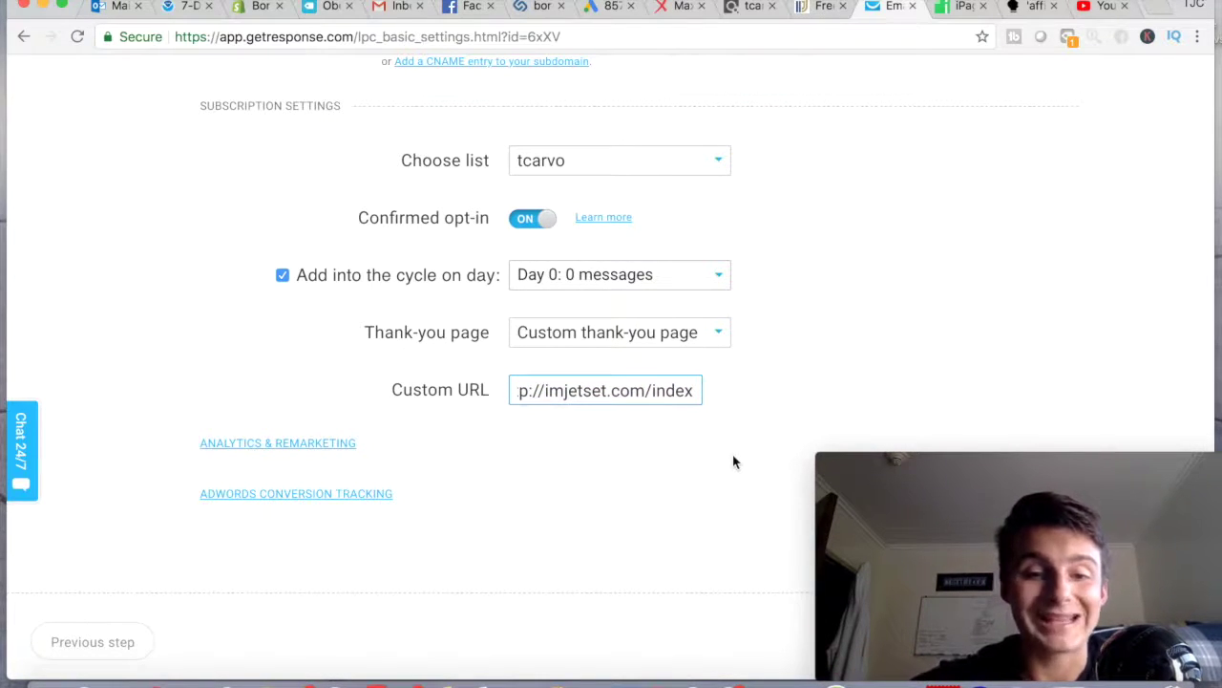
{"action": "scroll", "coordinate": [792, 362], "scroll_direction": "down", "scroll_amount": 1}
{"action": "scroll", "coordinate": [792, 362], "scroll_direction": "down", "scroll_amount": 1}
{"action": "scroll", "coordinate": [792, 362], "scroll_direction": "up", "scroll_amount": 3}
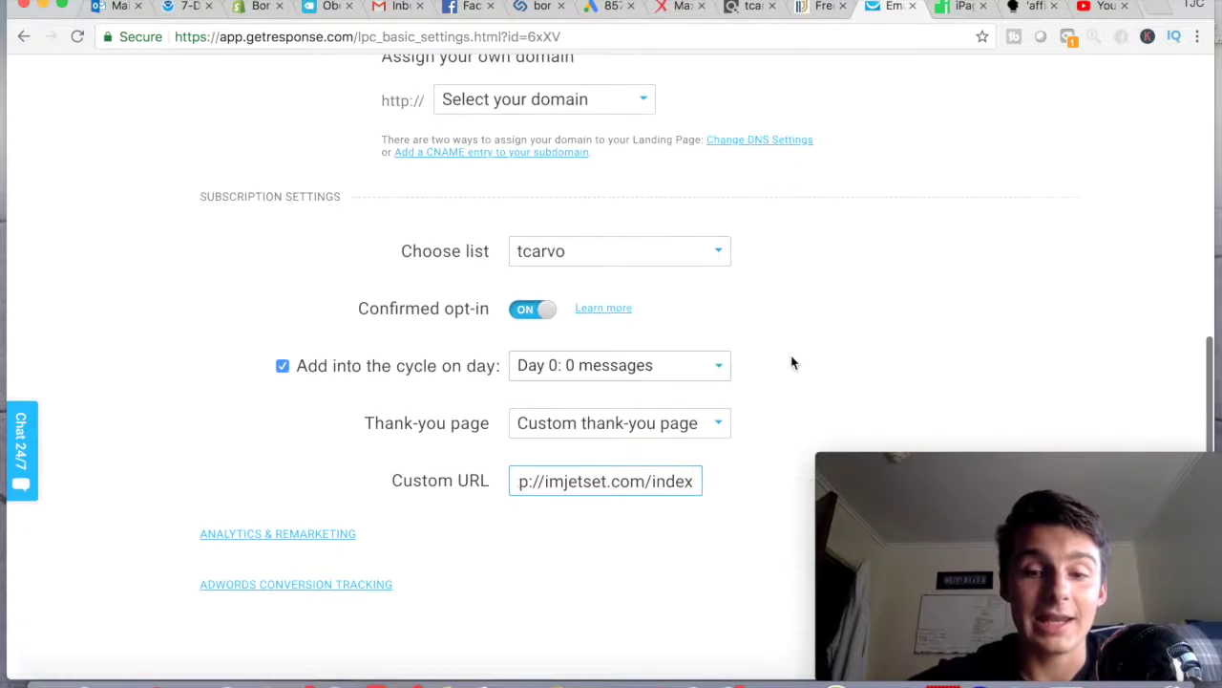
{"action": "scroll", "coordinate": [792, 362], "scroll_direction": "down", "scroll_amount": 2}
{"action": "scroll", "coordinate": [792, 361], "scroll_direction": "down", "scroll_amount": 1}
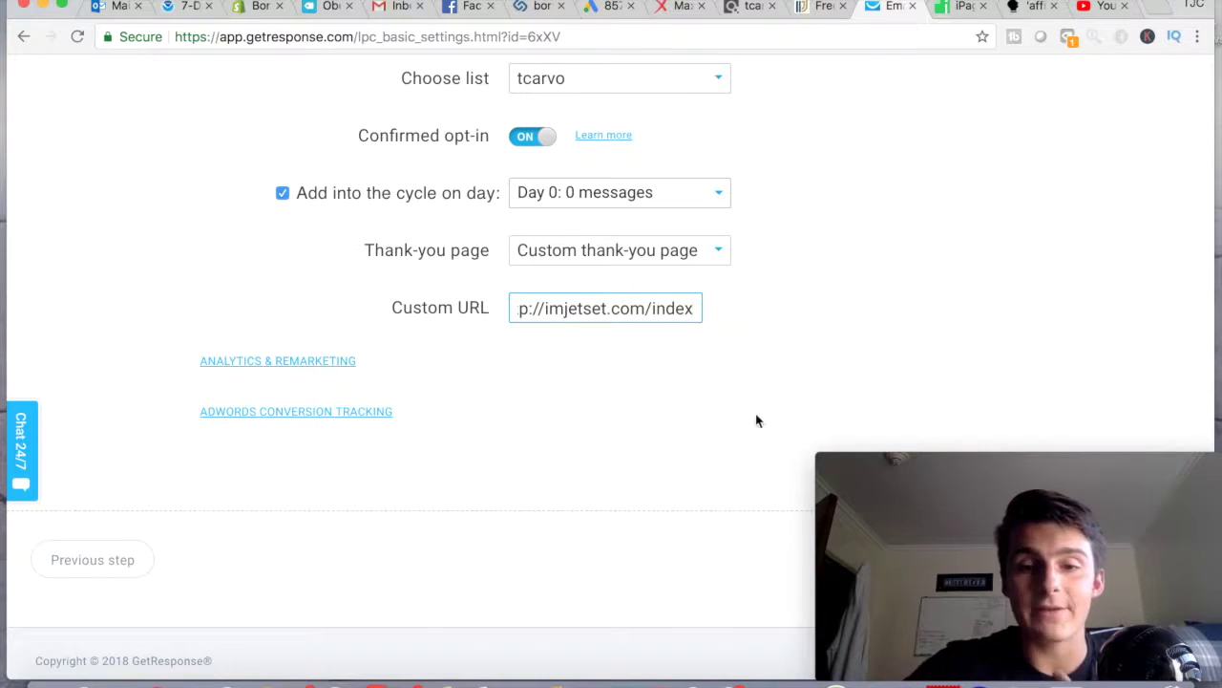
Step: Leave the landing page settings and go to the GetResponse dashboard
{"action": "scroll", "coordinate": [873, 363], "scroll_direction": "up", "scroll_amount": 3}
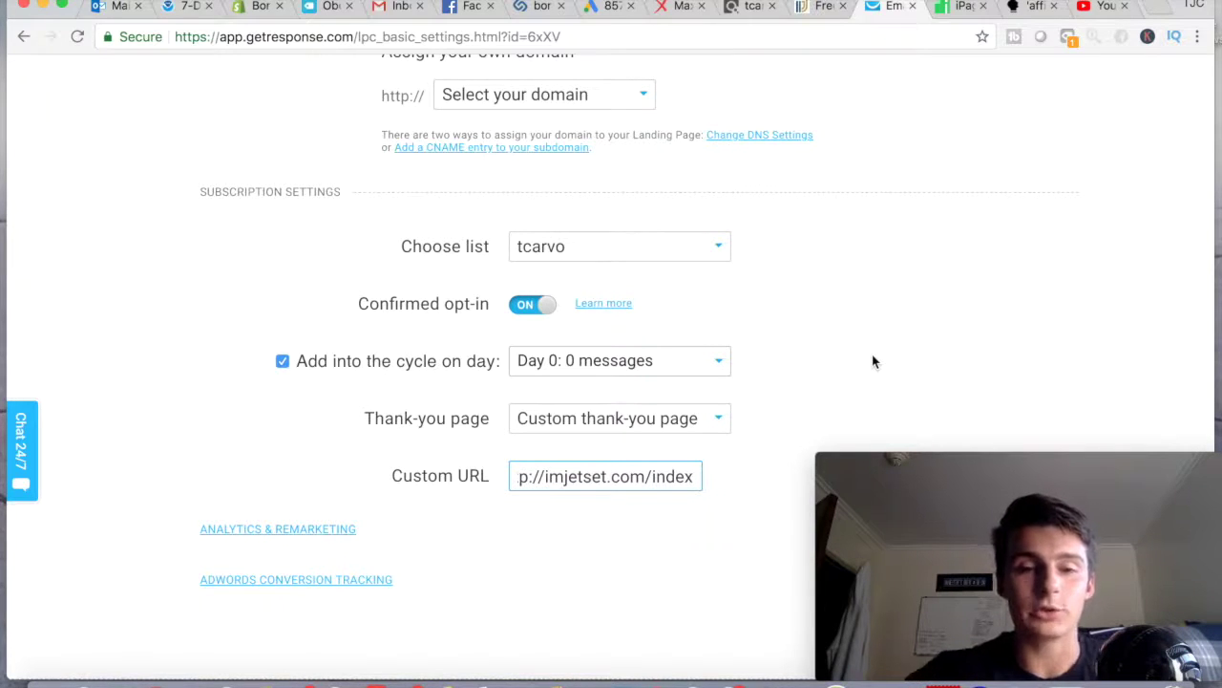
{"action": "scroll", "coordinate": [873, 361], "scroll_direction": "up", "scroll_amount": 5}
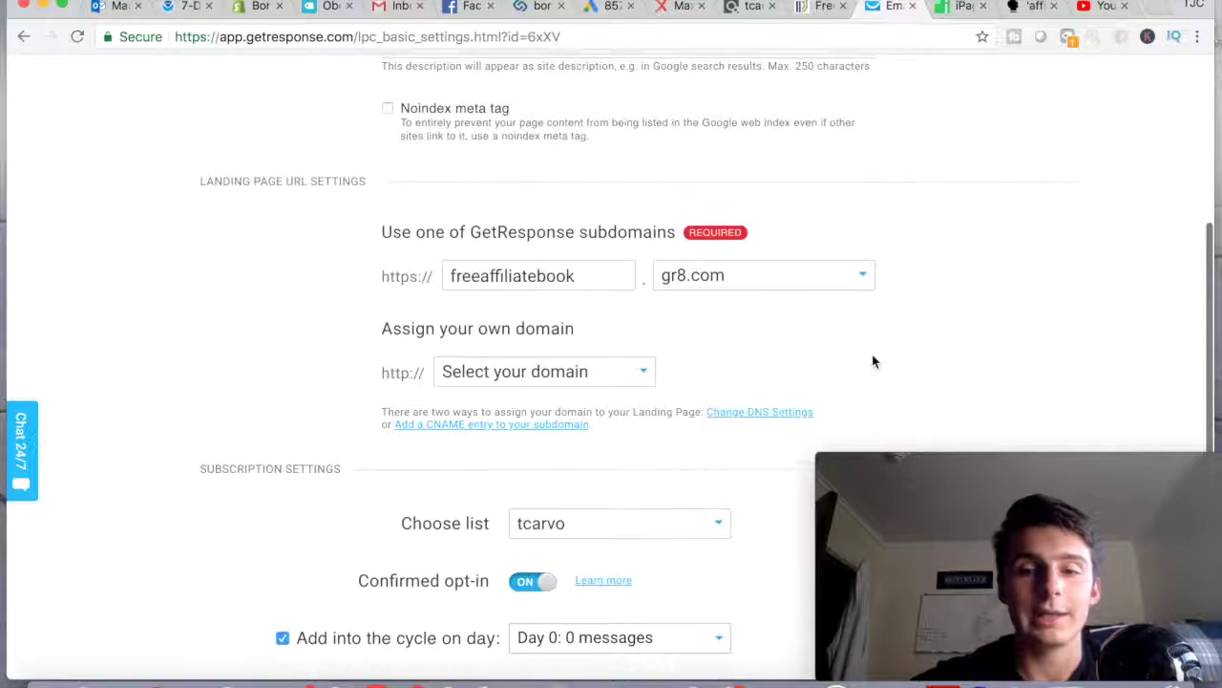
{"action": "scroll", "coordinate": [873, 359], "scroll_direction": "up", "scroll_amount": 1}
{"action": "scroll", "coordinate": [879, 227], "scroll_direction": "up", "scroll_amount": 2}
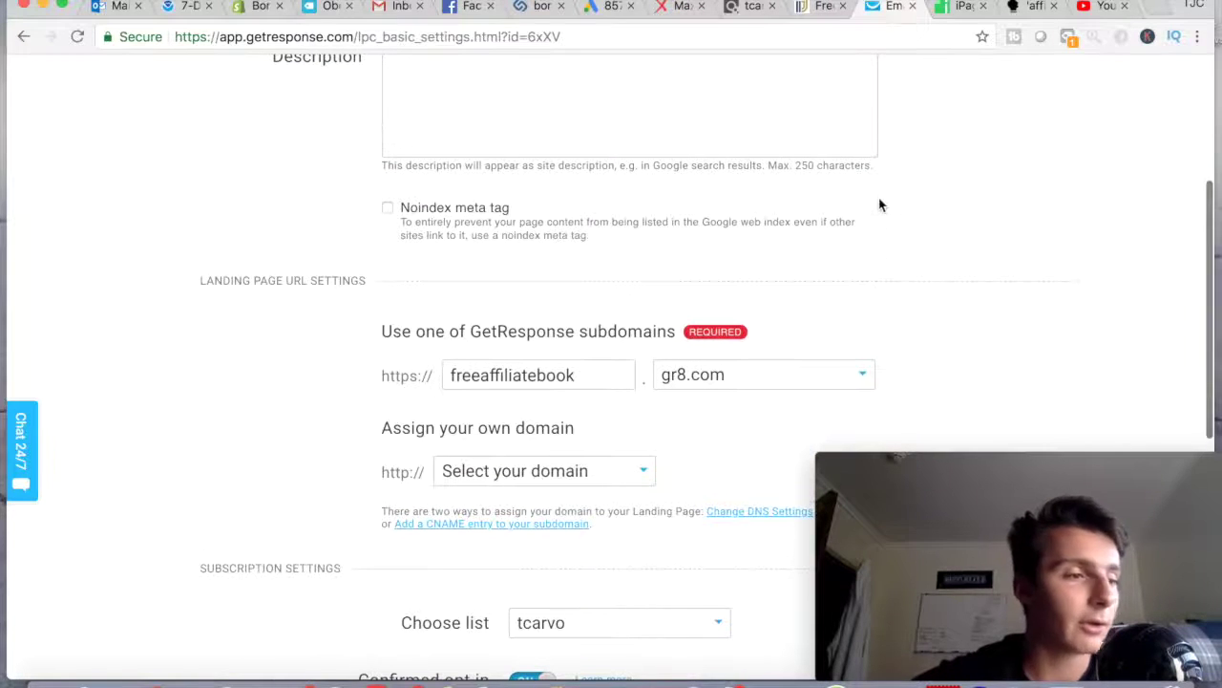
{"action": "scroll", "coordinate": [880, 204], "scroll_direction": "up", "scroll_amount": 1}
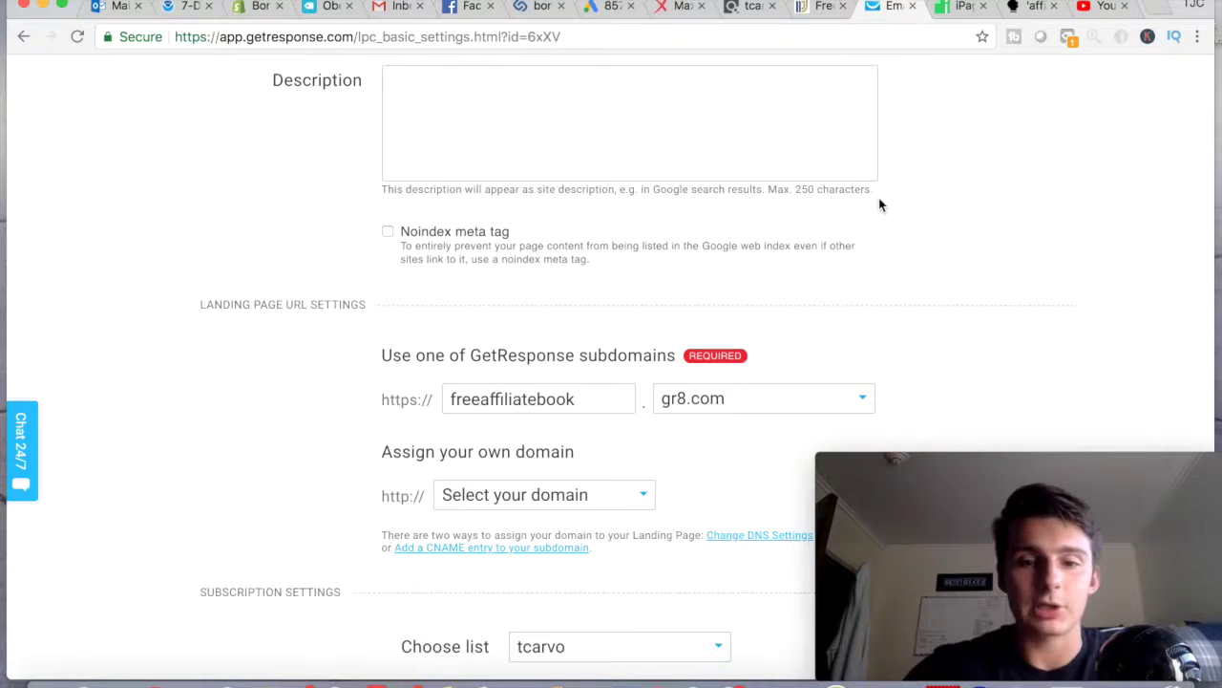
{"action": "scroll", "coordinate": [881, 205], "scroll_direction": "up", "scroll_amount": 5}
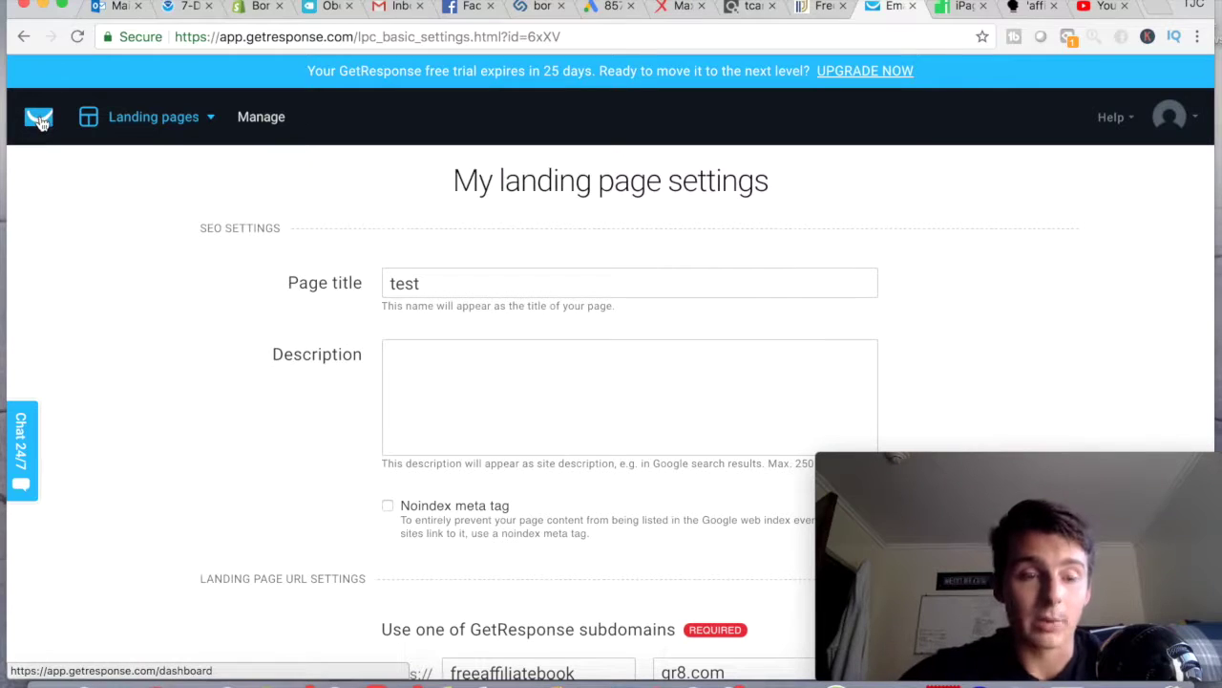
{"action": "left_click", "coordinate": [42, 122]}
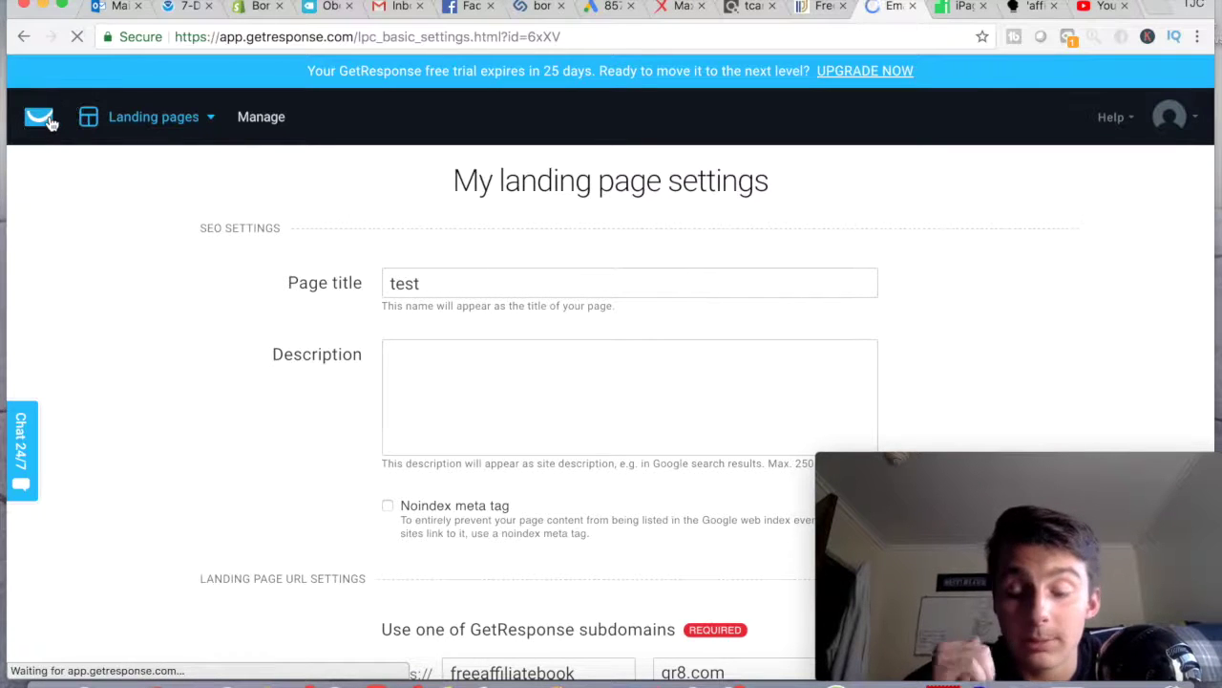